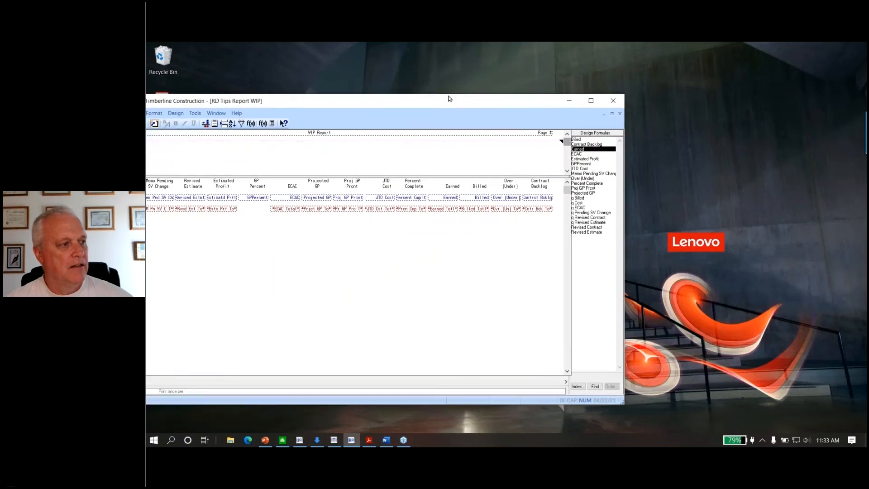
Maximize the Report Designer window containing the WIP report design.
click(724, 56)
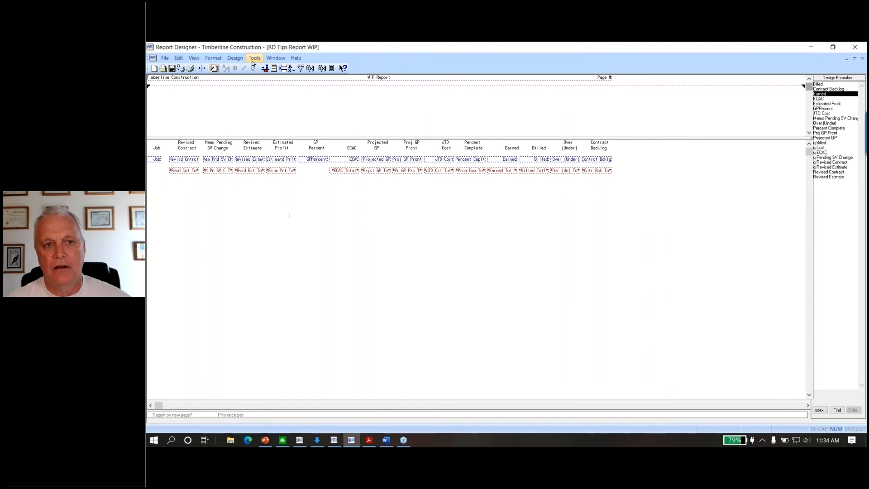
click(192, 59)
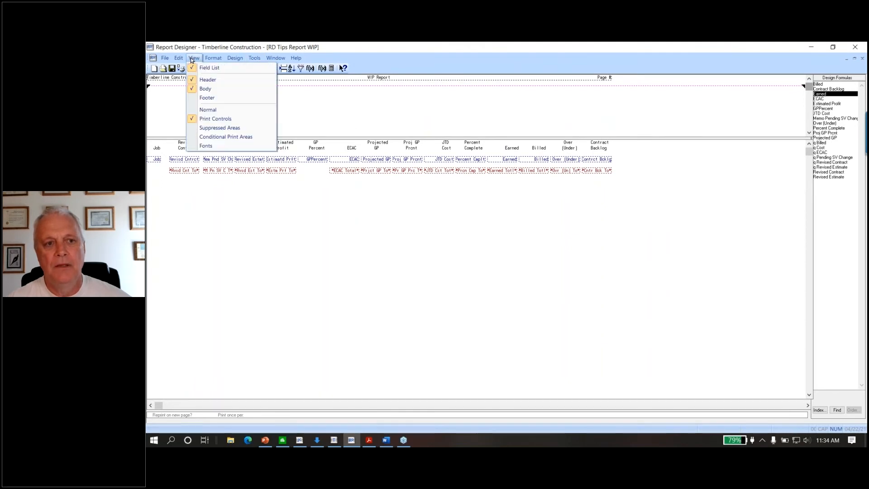
click(334, 264)
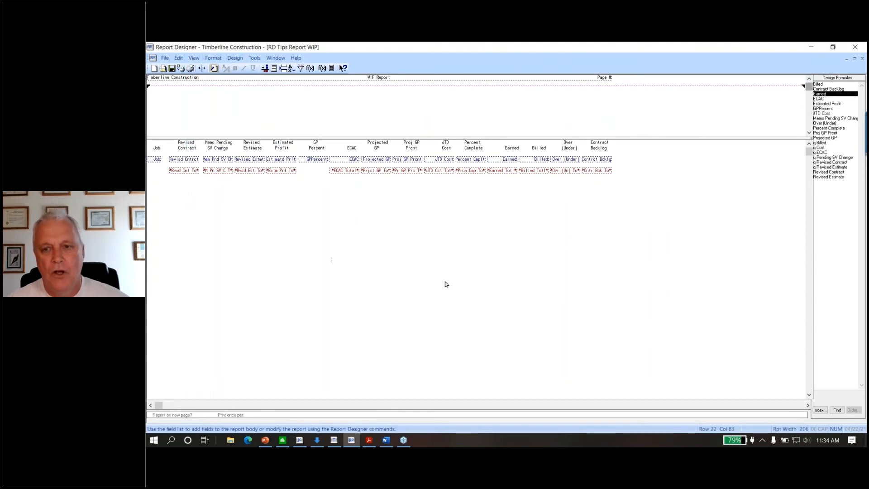
Set up the WIP report preview to use the JC Transaction (current) file and attach the cover page to the report.
click(181, 68)
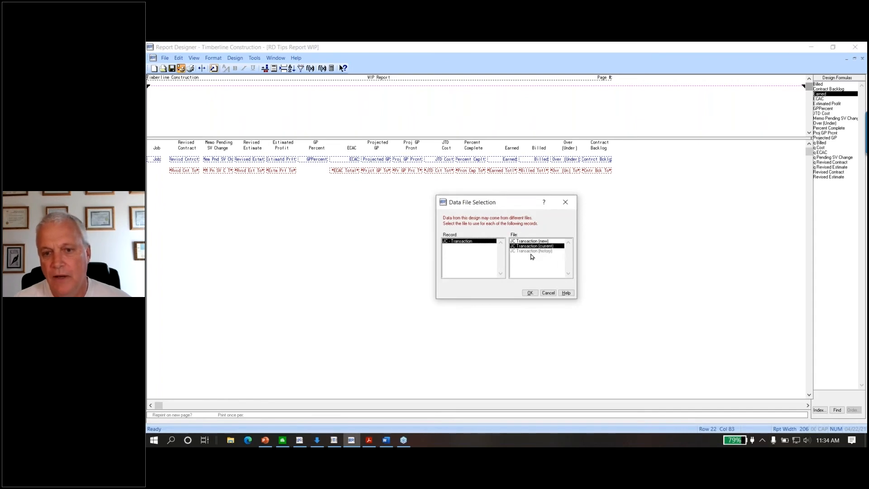
click(530, 293)
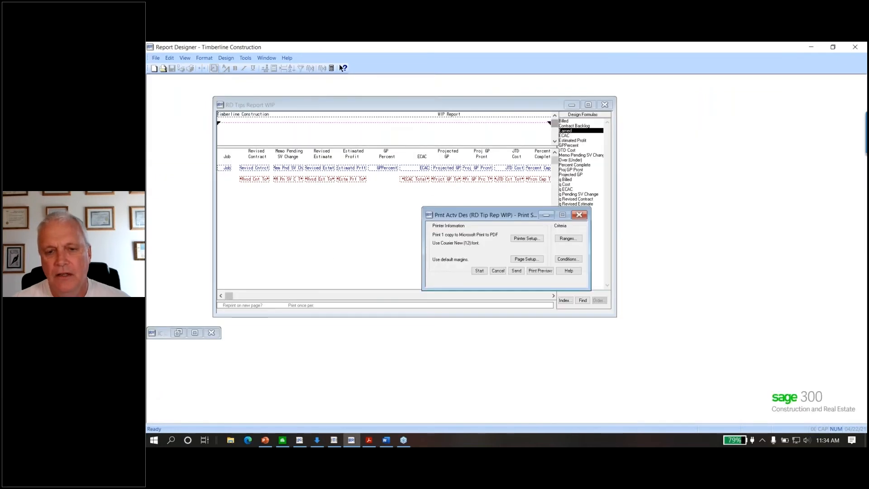
click(526, 258)
click(510, 226)
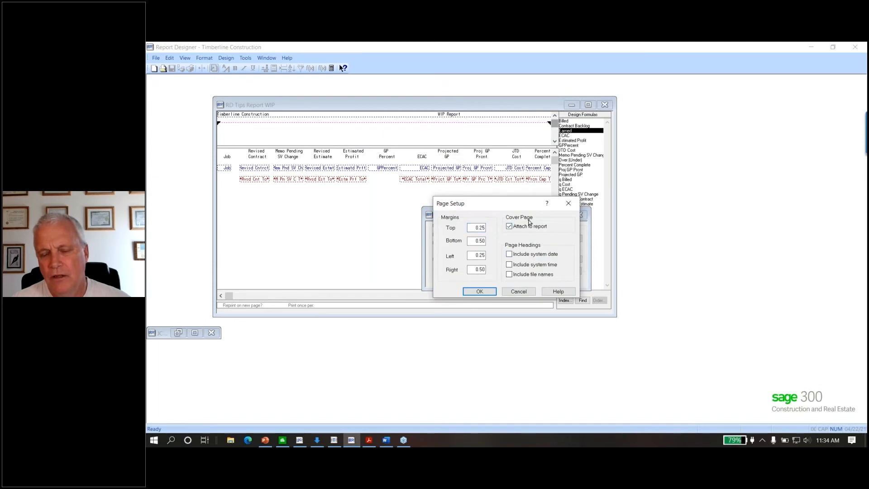
click(479, 291)
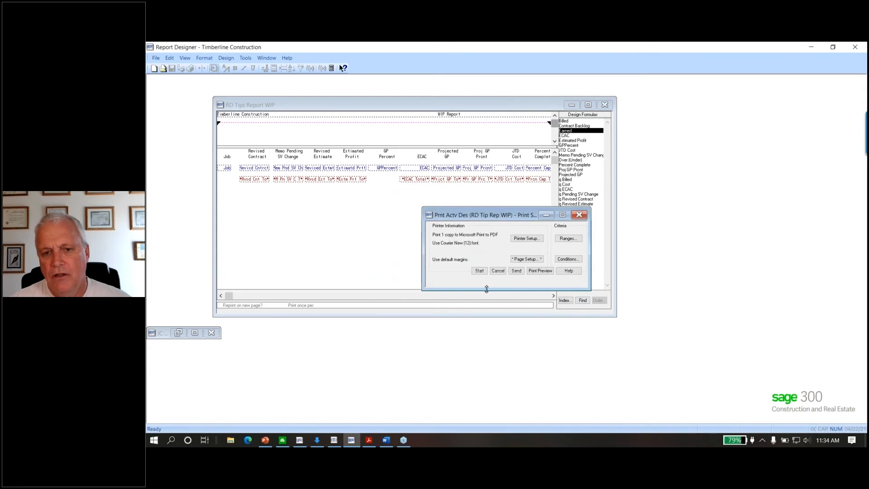
Preview the report in a maximized window, read the cover page comments, and enlarge the WIP data page.
click(539, 270)
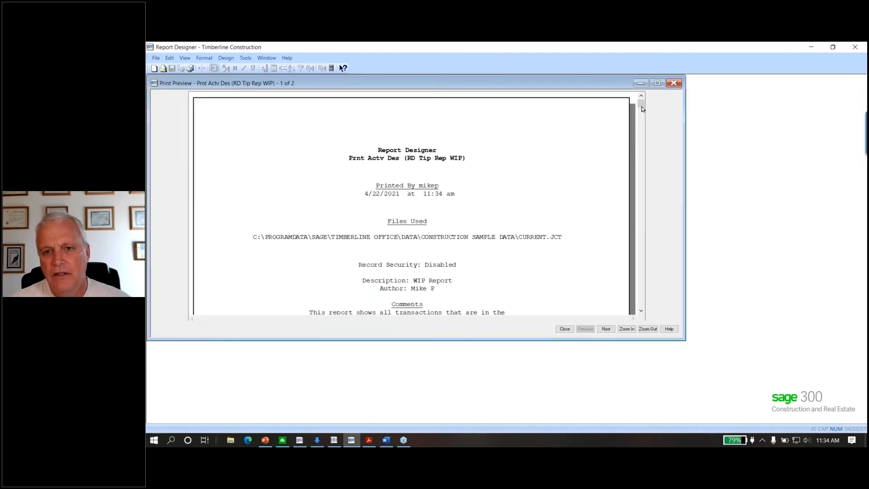
click(657, 83)
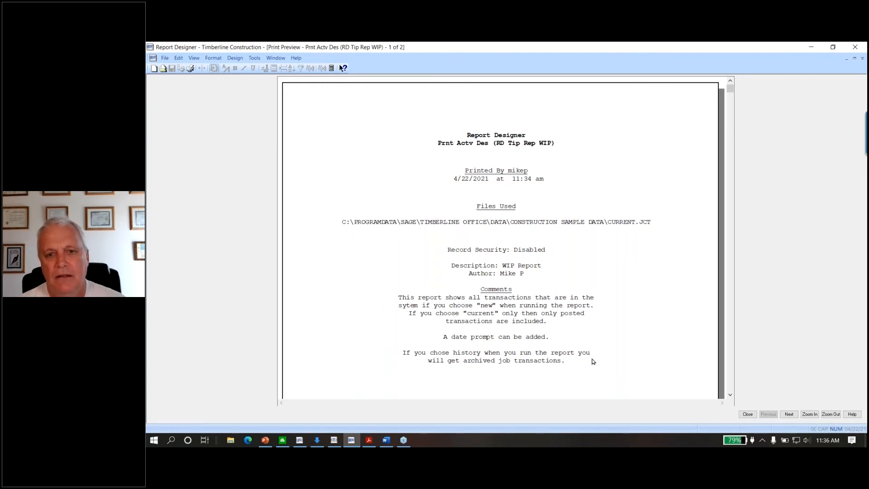
click(789, 413)
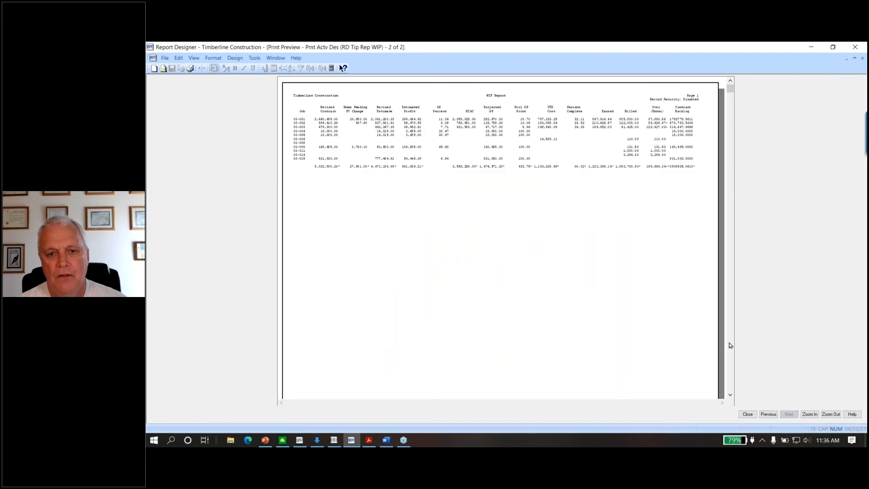
click(810, 414)
click(810, 414)
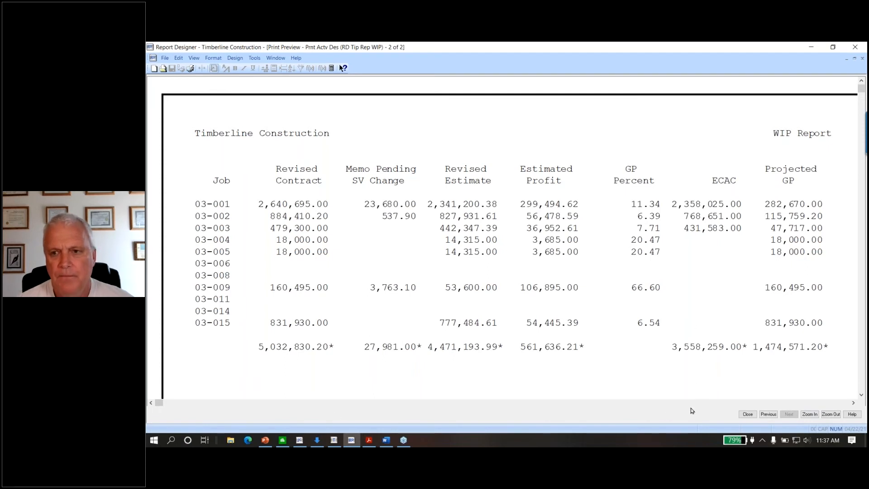
Examine the WIP report columns across the page, from Revised Contract through Contract Backlog.
click(832, 47)
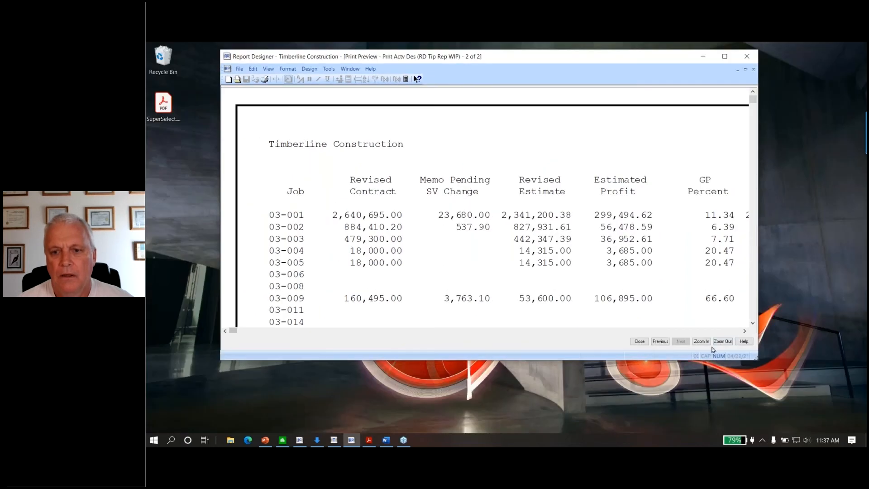
click(745, 330)
click(745, 331)
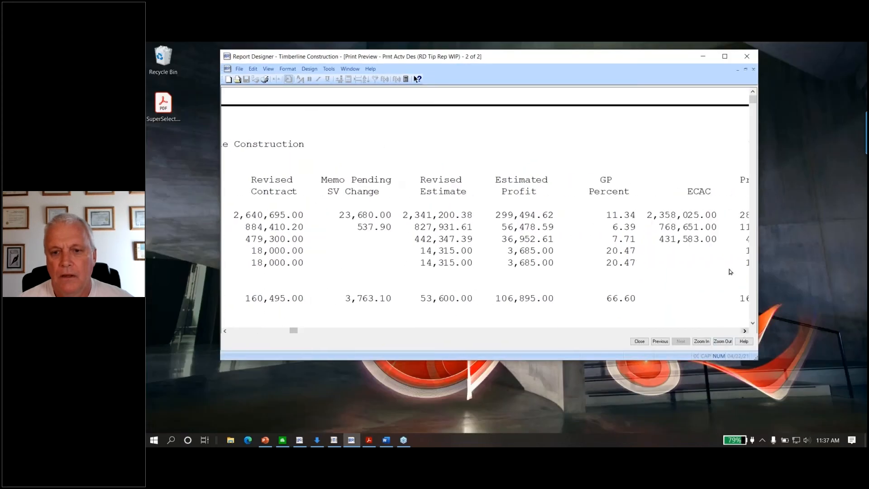
click(726, 58)
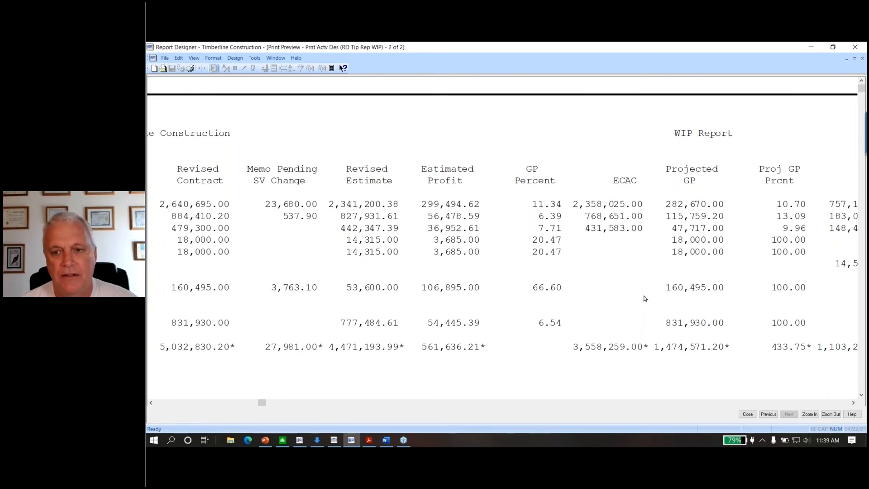
drag(854, 403, 854, 403)
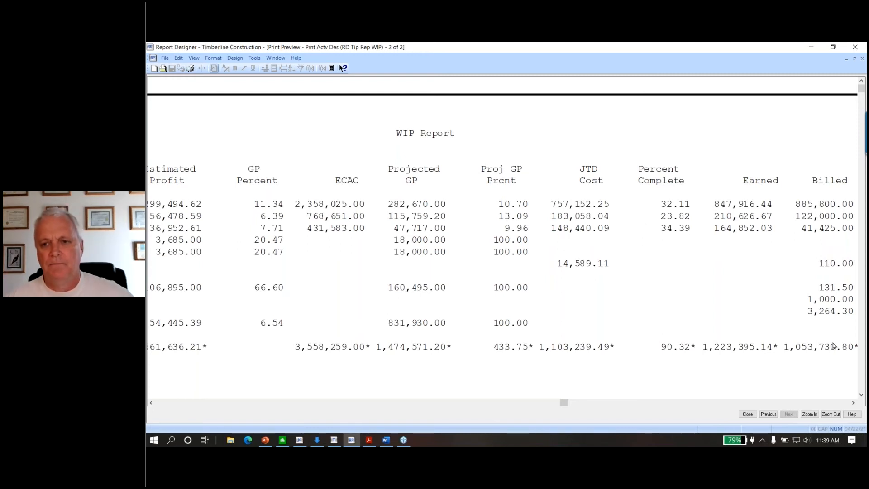
click(852, 403)
click(853, 403)
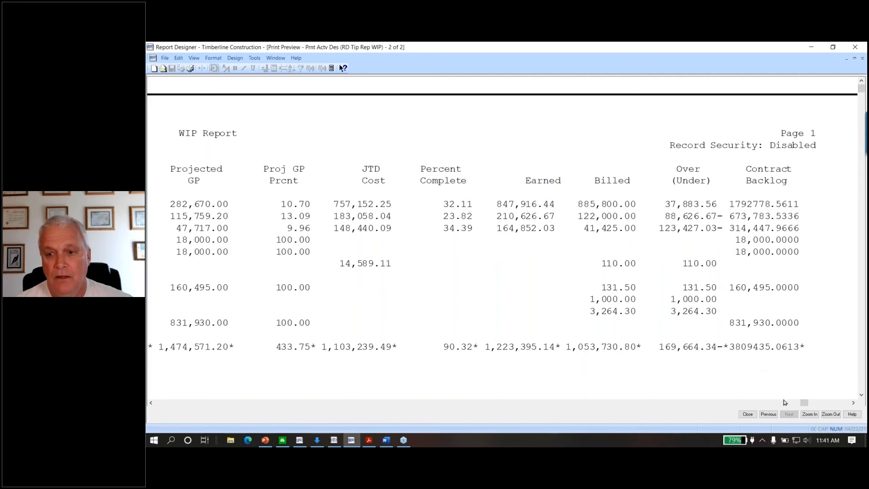
Close the preview, cancel the print setup, and maximize the WIP report design.
click(748, 414)
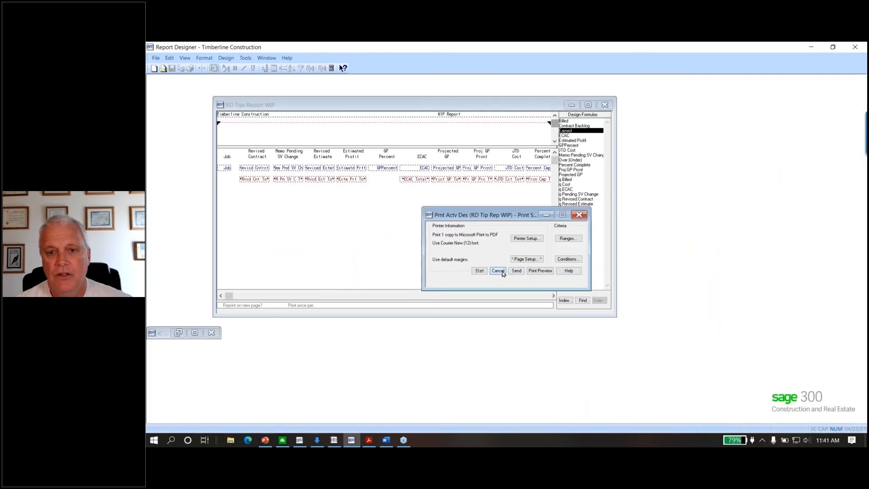
click(498, 271)
click(588, 105)
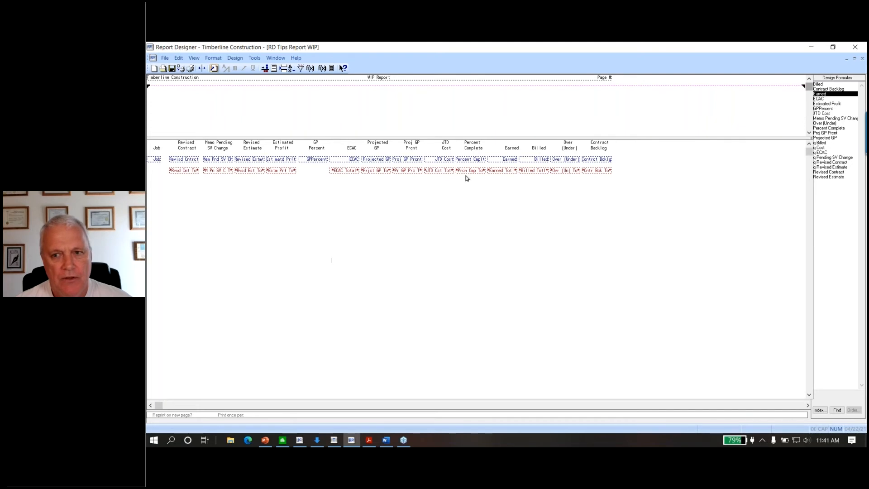
Inspect the fields available in the JC - Transaction group and leave the field group selection unchanged.
click(820, 411)
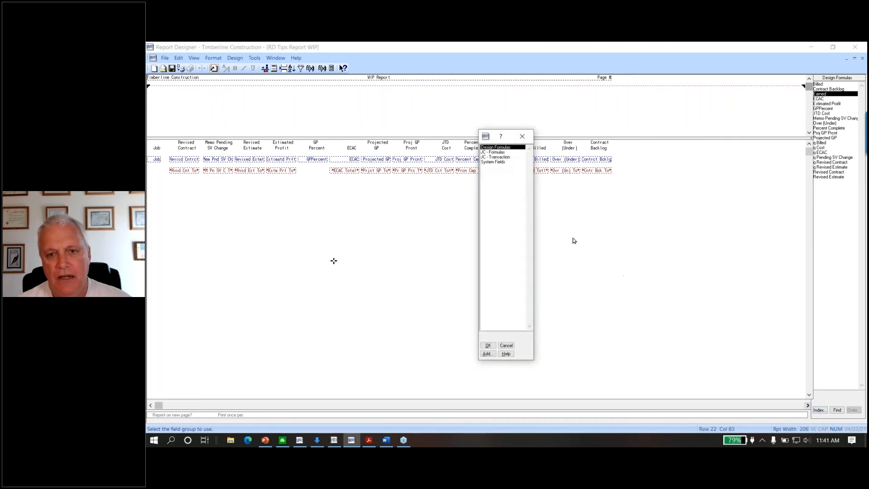
click(491, 158)
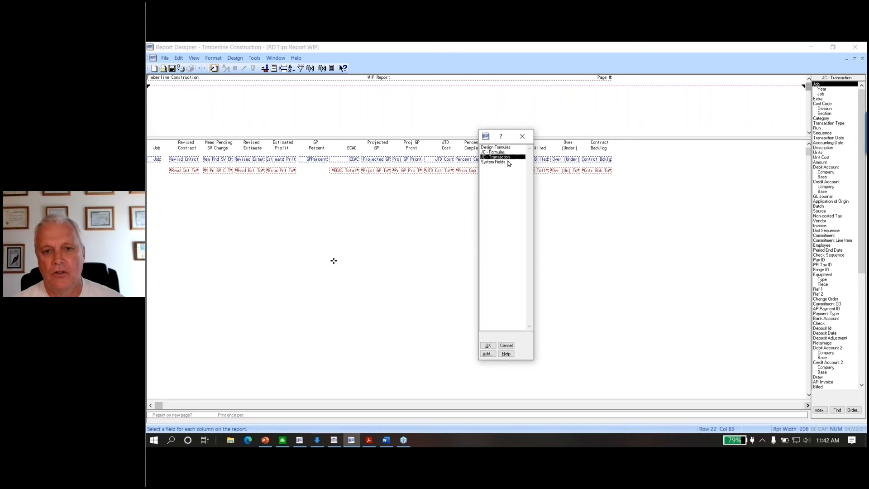
click(507, 346)
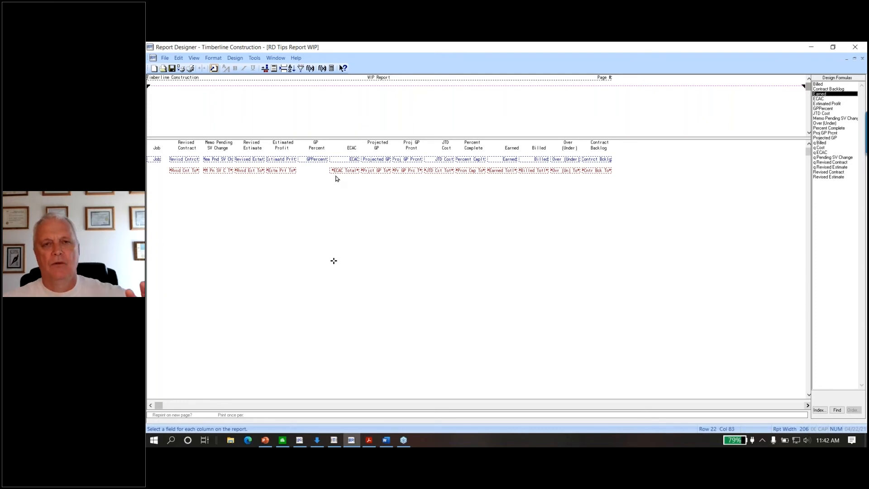
Inspect the Revised Contract, Memo Pending SV Change, and Revised Estimate fields in the Job detail line.
click(184, 161)
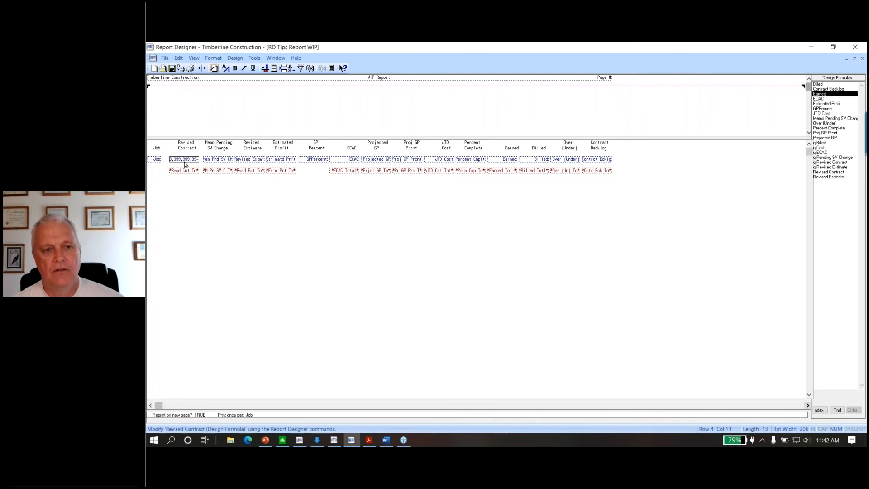
click(212, 158)
click(212, 160)
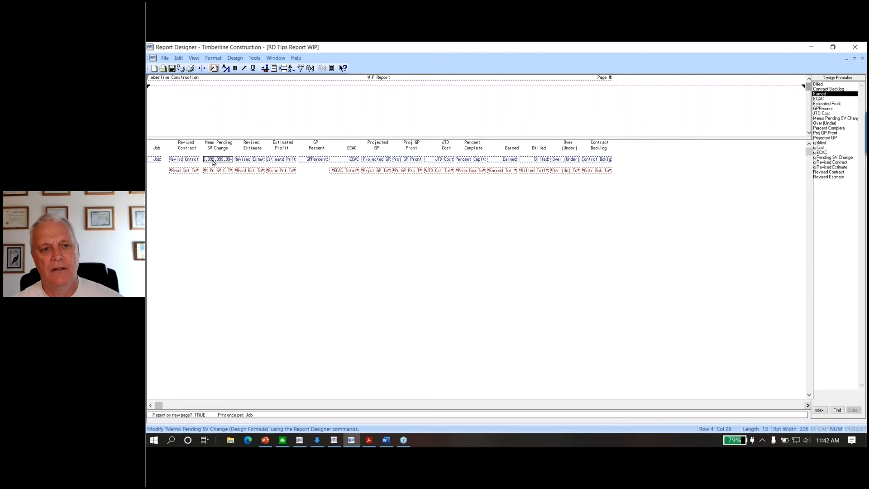
click(244, 160)
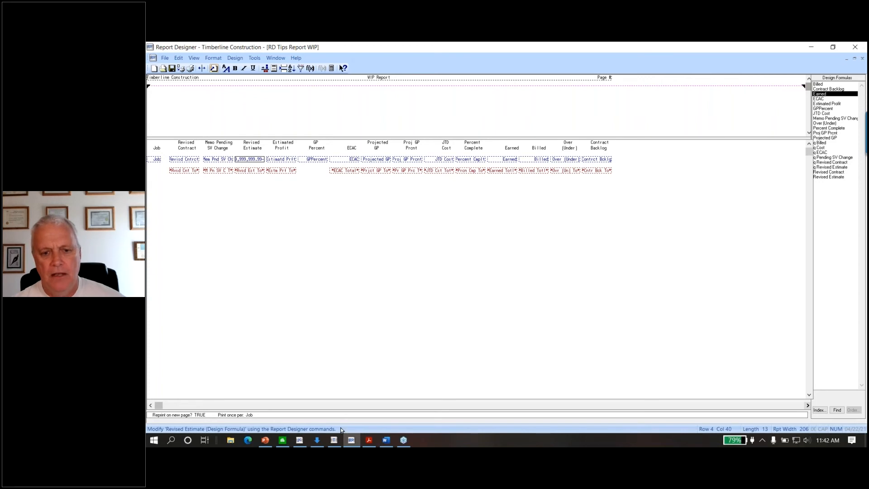
Switch to Adobe Acrobat and display the start of Avail Fields JCT.pdf maximized at 100% zoom.
click(371, 442)
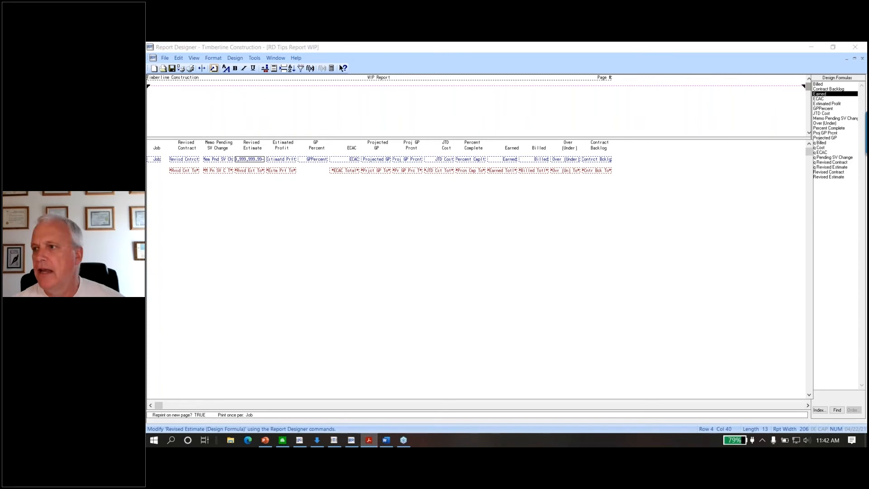
drag(828, 64, 373, 82)
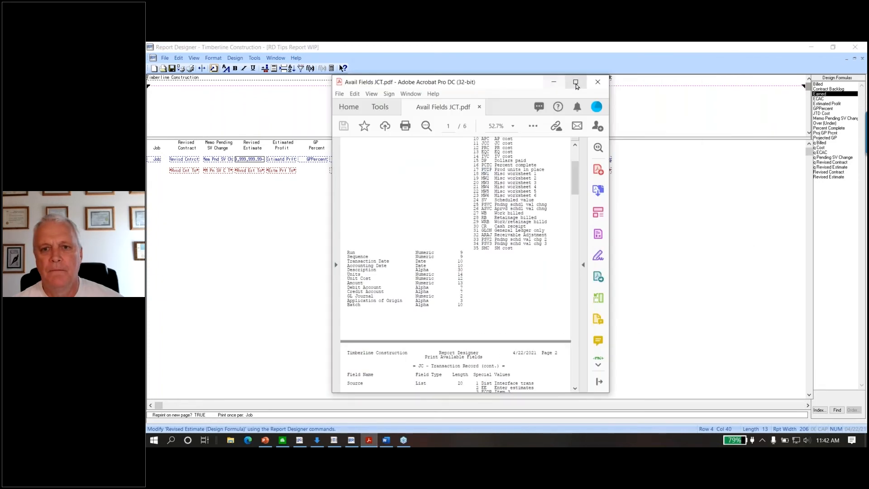
click(575, 83)
scroll(520, 188, up, 5)
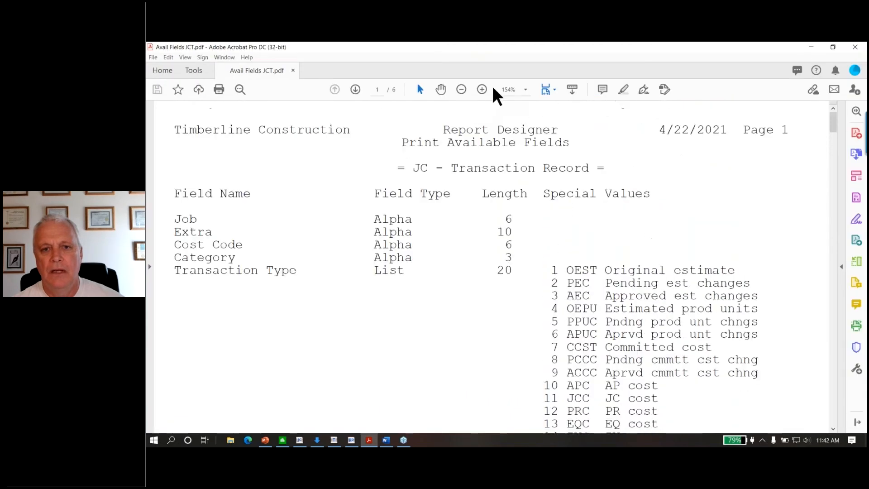
click(461, 90)
click(462, 90)
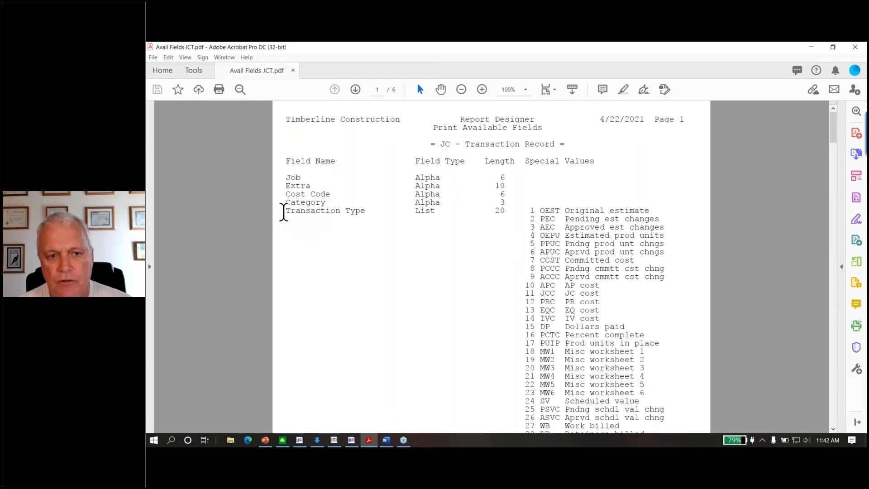
Examine the special values of the Transaction Type field, including the estimate, cost and miscellaneous worksheet types, and switch back to Report Designer.
drag(283, 212, 366, 211)
scroll(577, 278, down, 4)
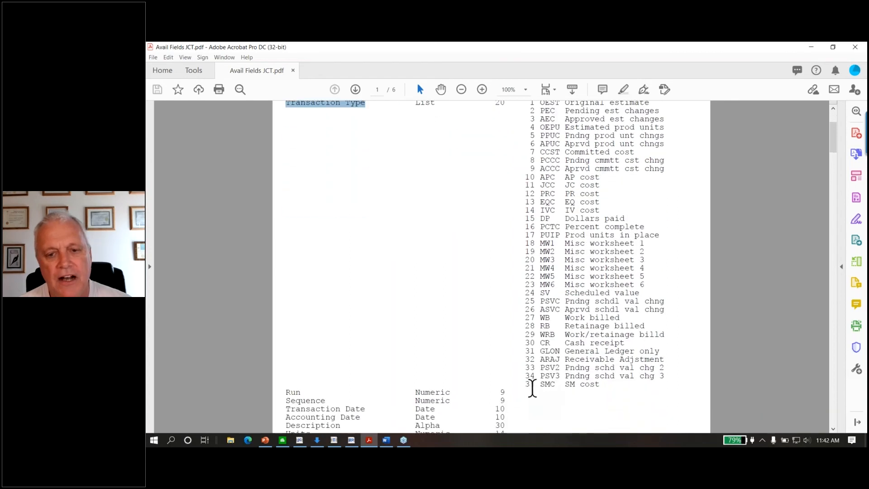
scroll(556, 344, up, 2)
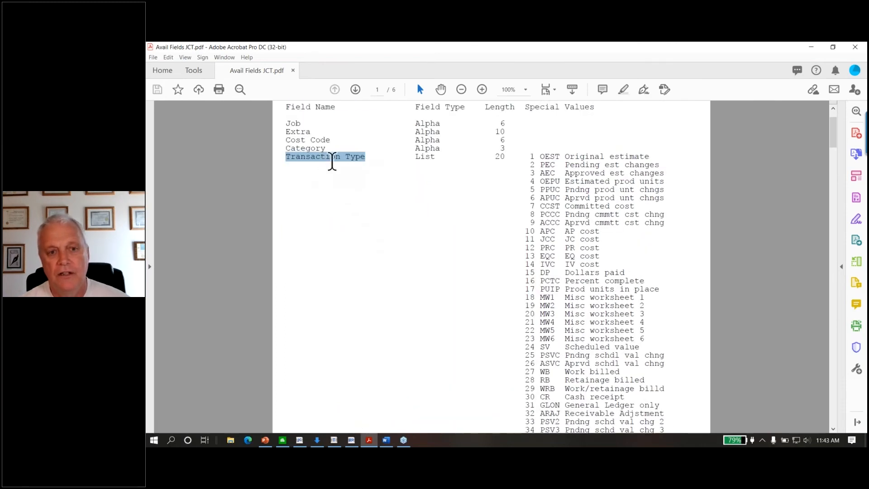
drag(355, 162, 408, 174)
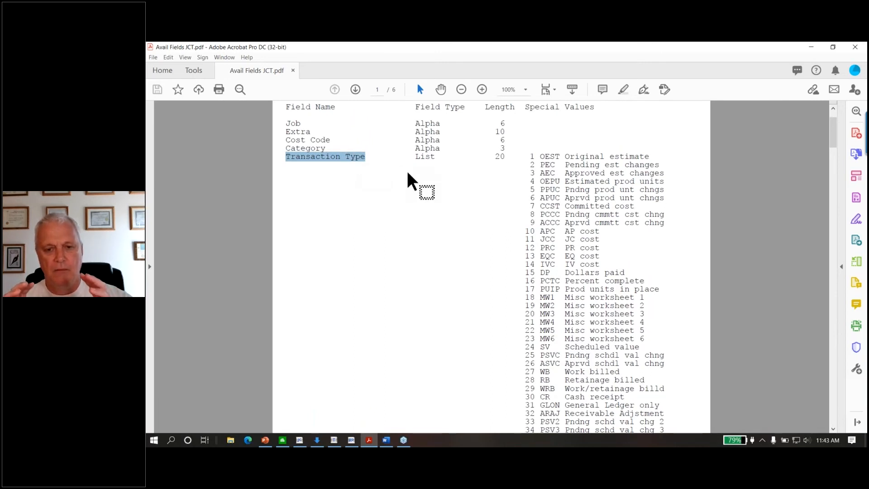
drag(408, 173, 649, 157)
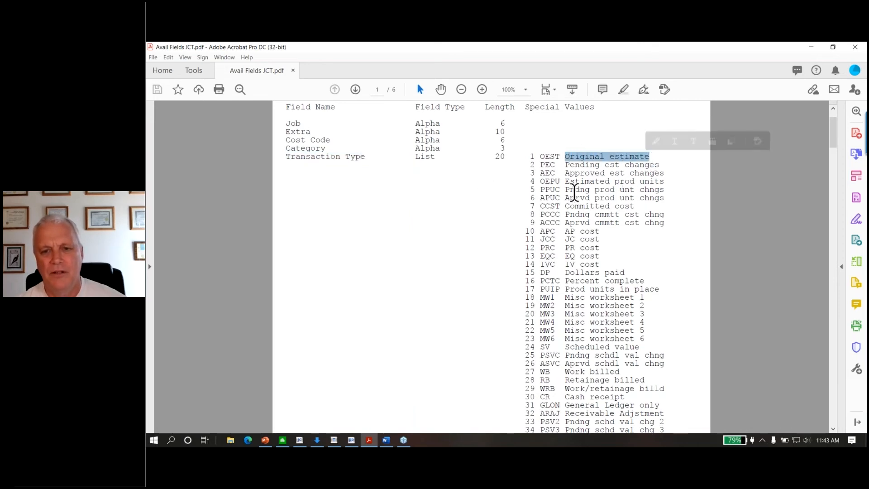
drag(572, 217, 665, 221)
drag(565, 248, 583, 244)
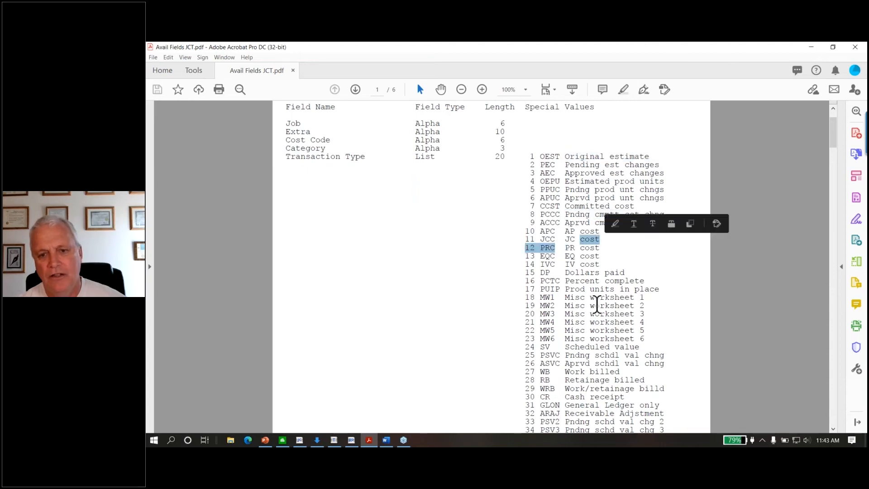
drag(565, 331, 622, 326)
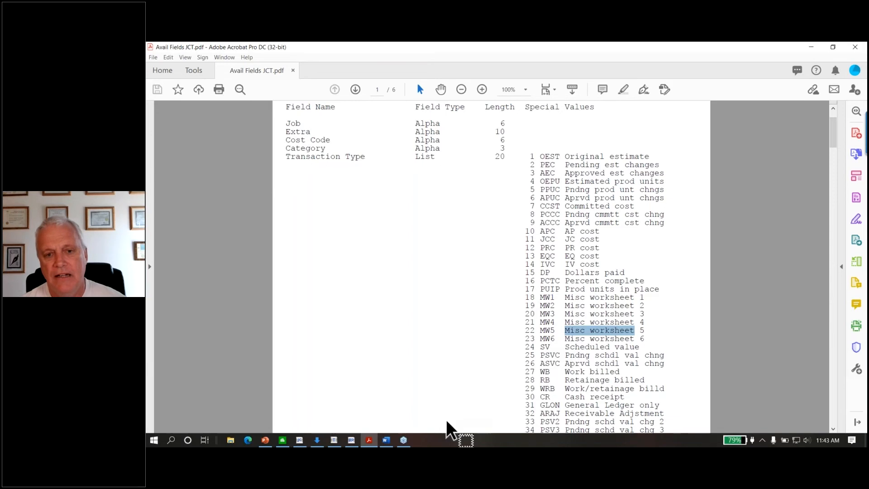
click(351, 440)
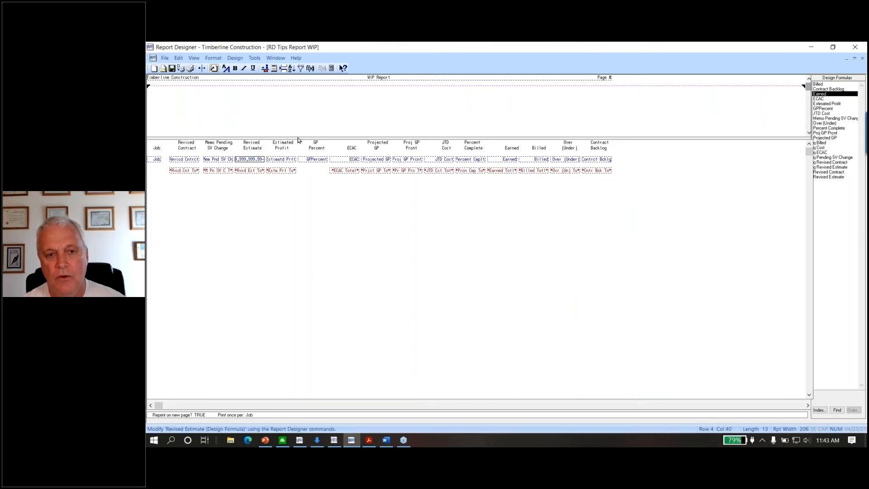
View the record list offered for printing available fields and cancel without printing.
click(254, 58)
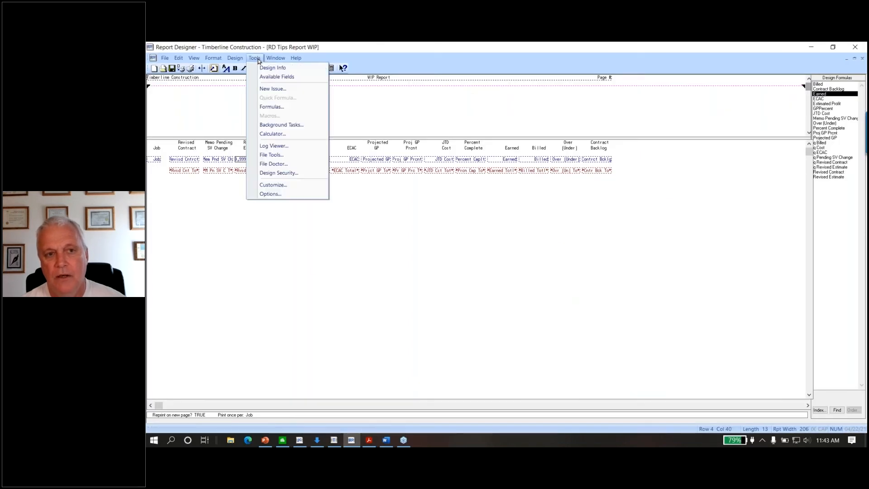
click(271, 77)
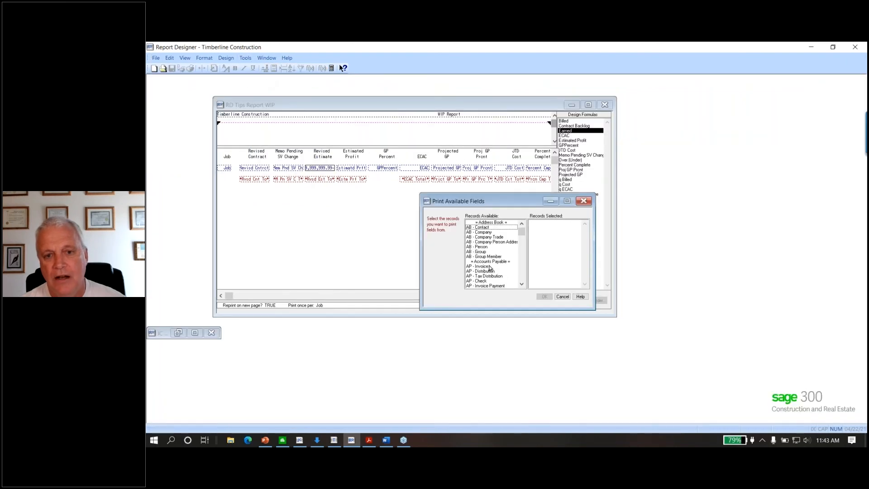
click(563, 297)
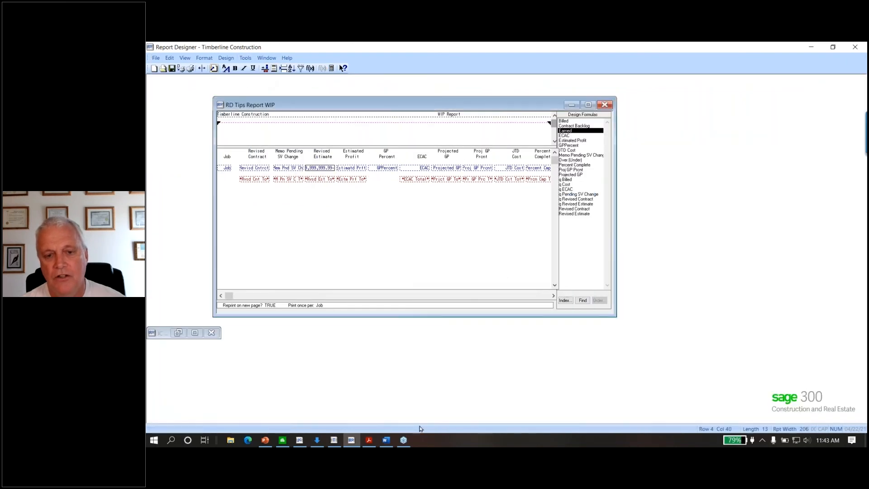
Switch to Adobe Acrobat, examine the OEST and APUC codes of the Transaction Type field, and return to Report Designer.
click(368, 440)
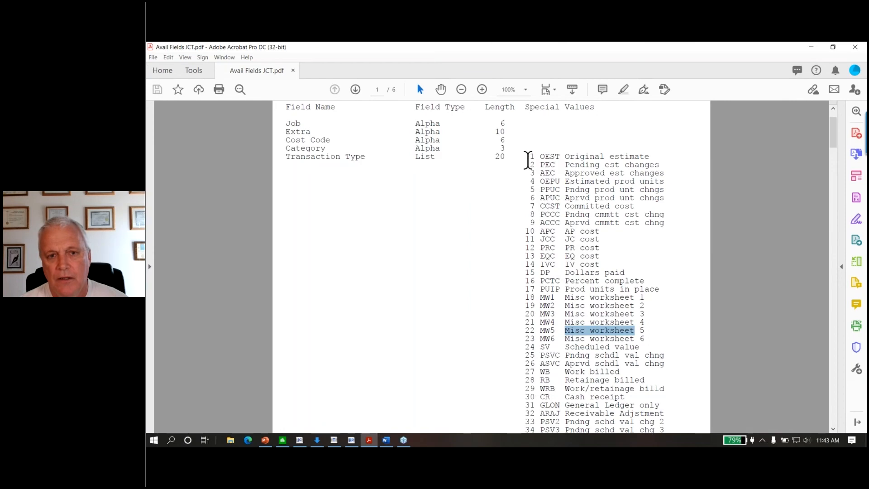
drag(539, 157, 561, 157)
scroll(559, 241, up, 1)
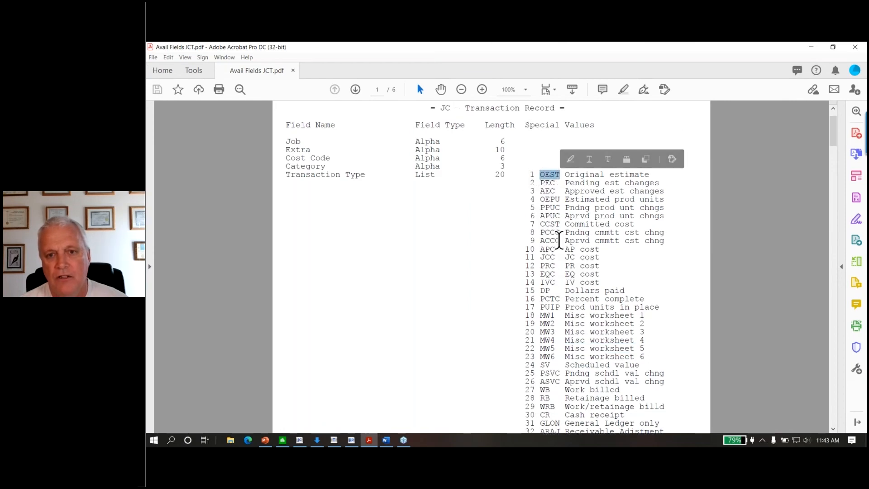
drag(539, 216, 560, 216)
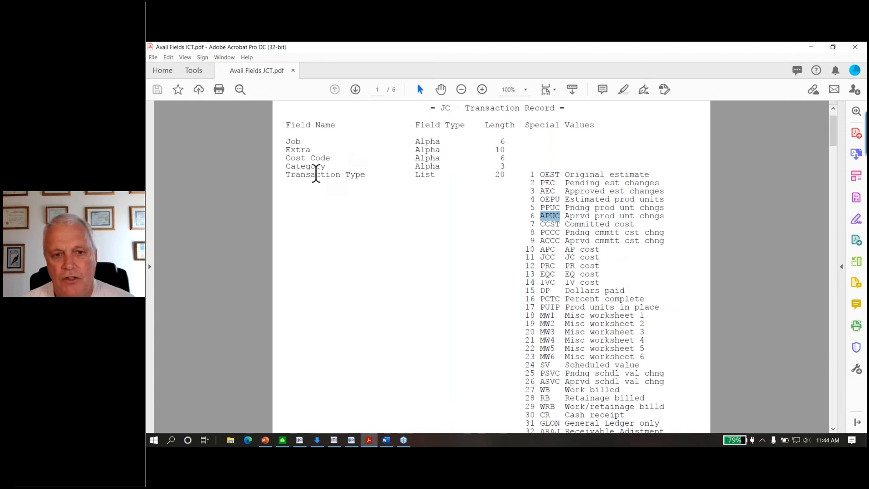
drag(295, 175, 360, 177)
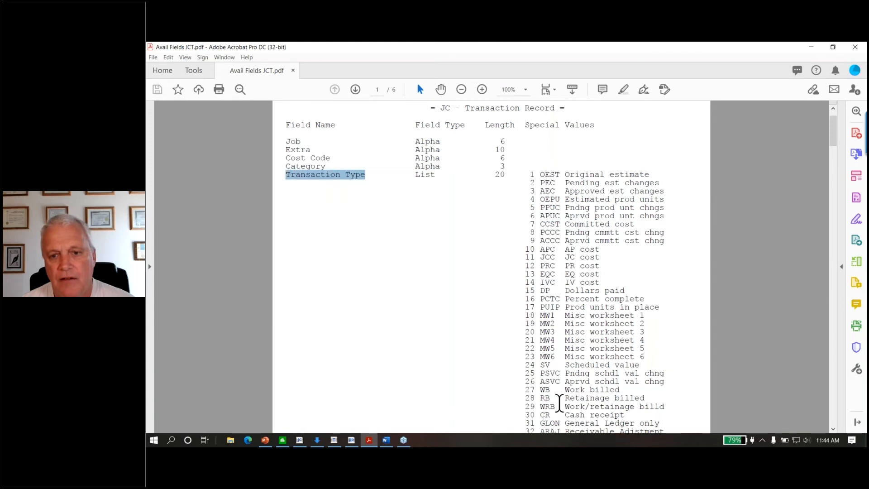
click(811, 47)
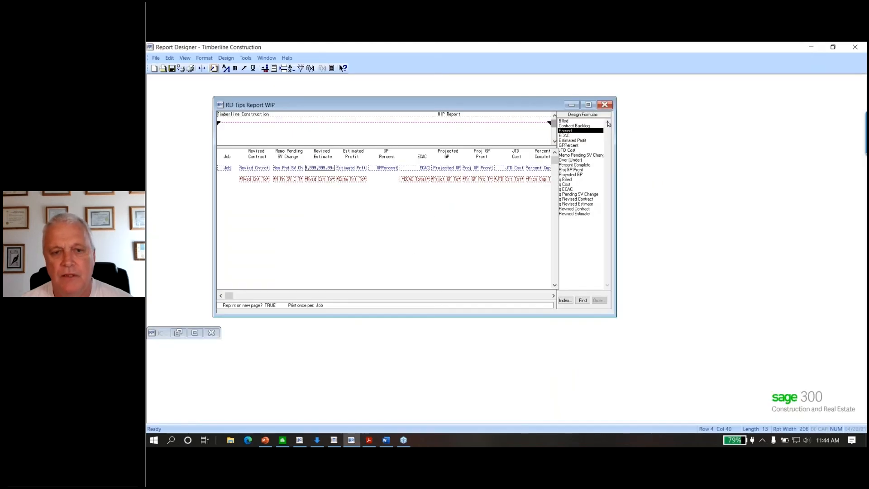
Maximize the RD Tips Report WIP design window and choose Design Formulas as the field group.
click(587, 105)
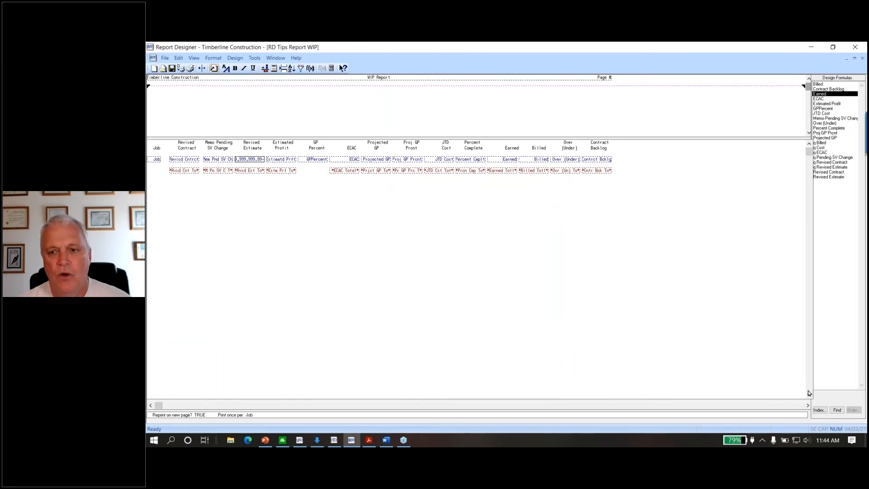
click(818, 411)
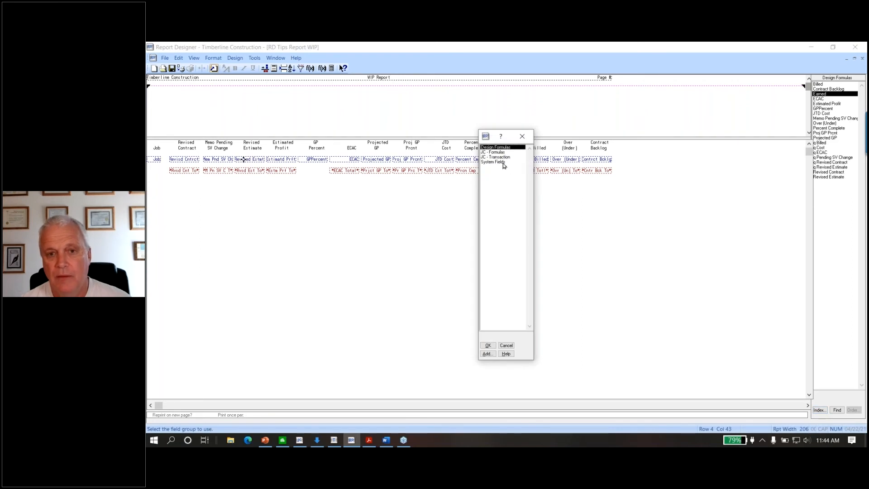
double_click(497, 148)
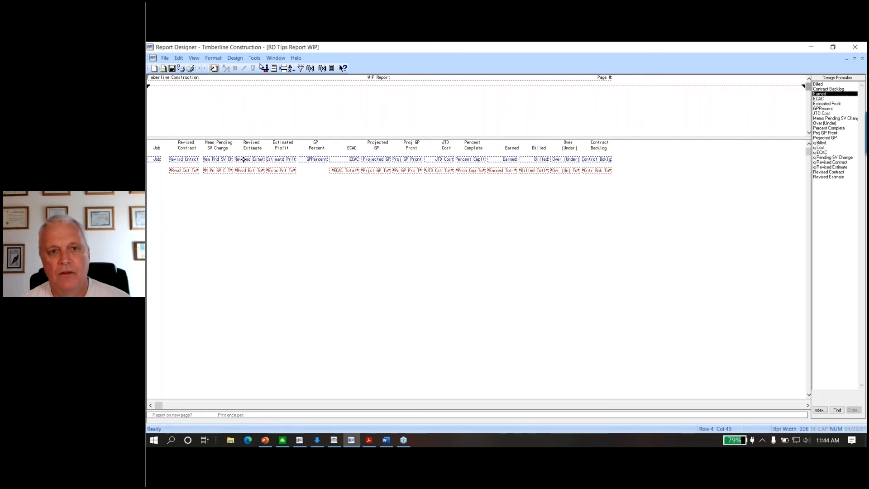
Open the design's formula list and examine the Billed and q Billed design formulas.
click(254, 58)
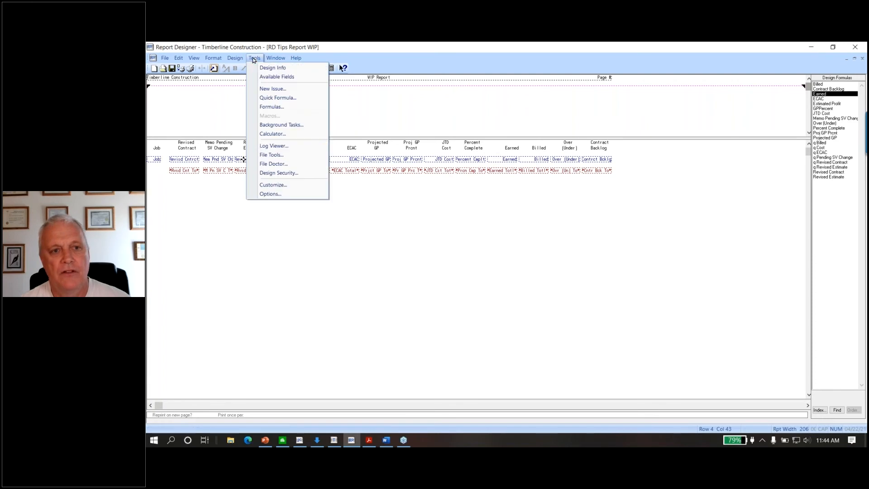
click(277, 110)
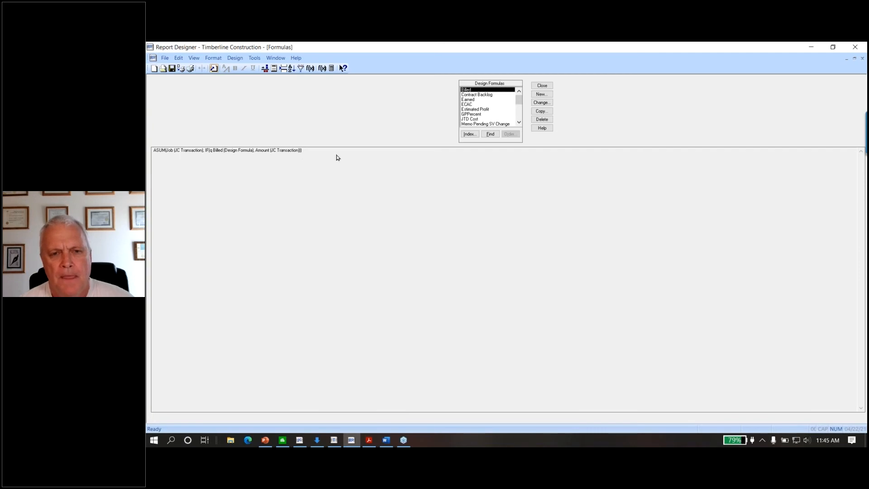
click(519, 122)
click(518, 122)
click(519, 122)
click(519, 122)
click(520, 124)
click(520, 124)
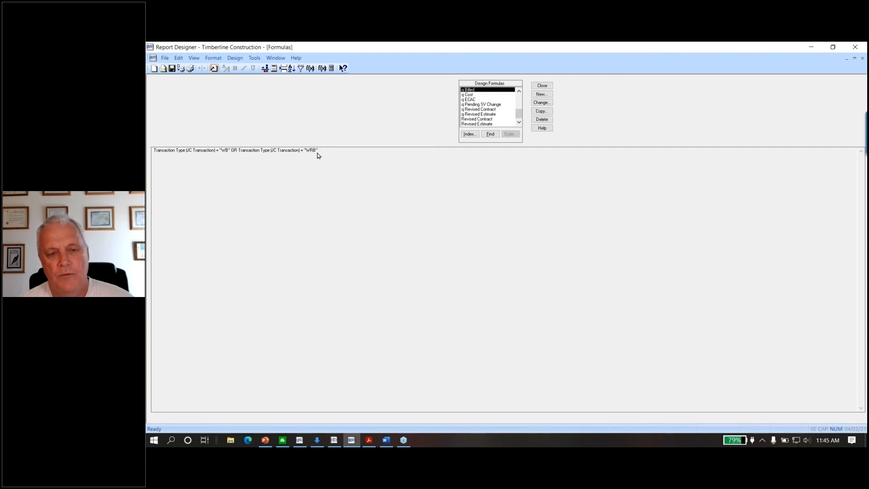
Examine the q Cost, q ECAC, q Pending SV Change and q Revised Contract formulas, and close the formula list.
click(468, 95)
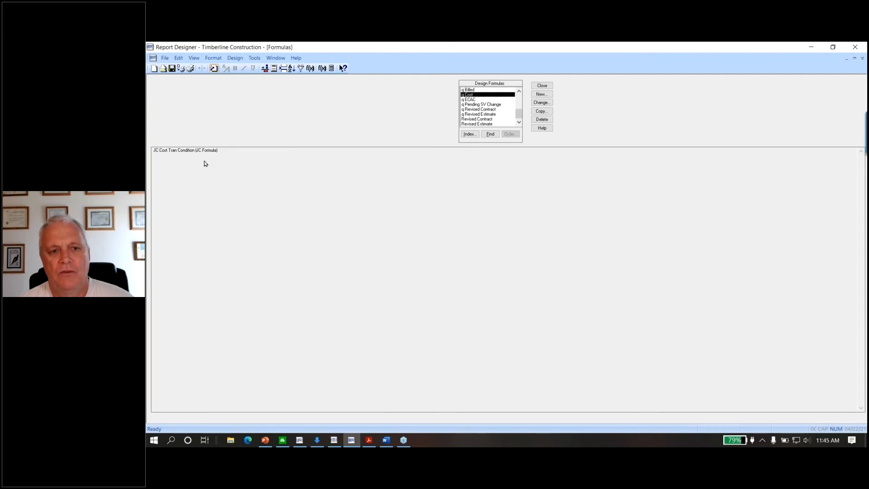
click(470, 100)
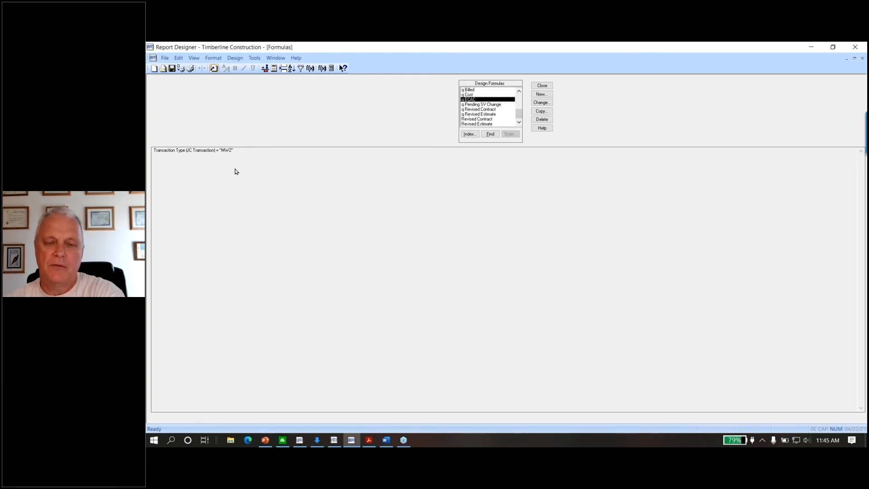
click(483, 105)
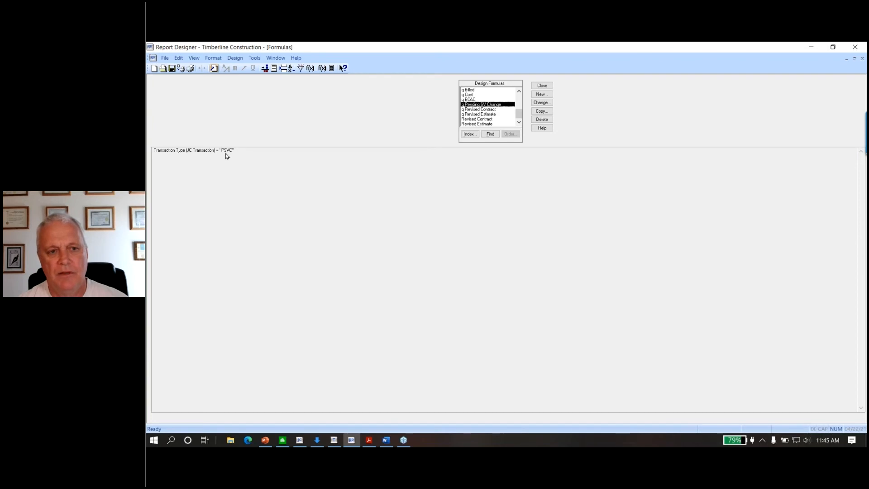
click(465, 110)
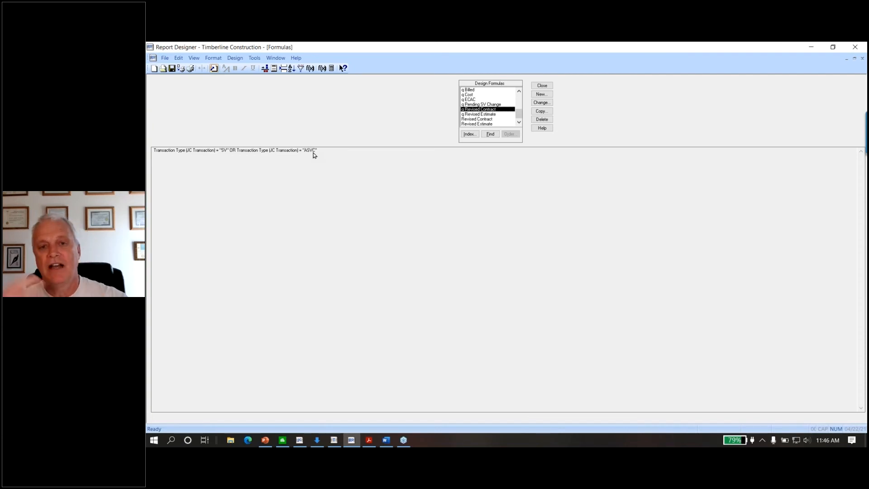
click(543, 86)
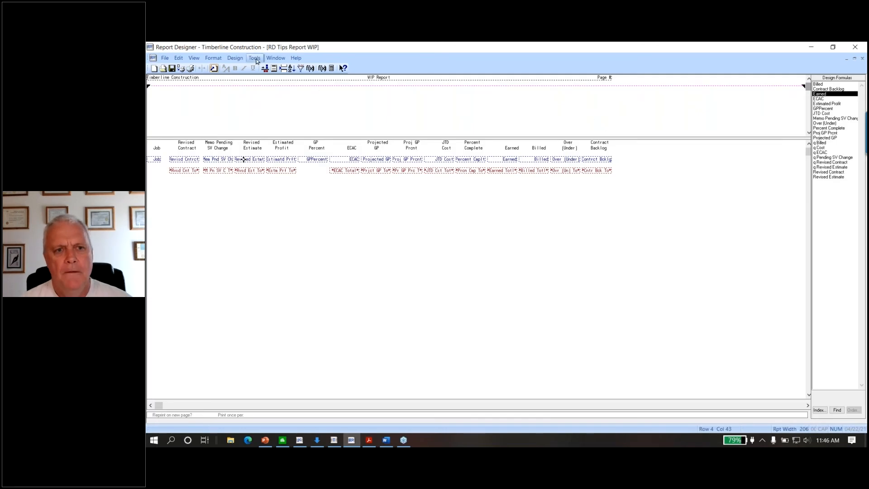
Reopen the design's formula list and examine the Revised Contract formula.
click(254, 58)
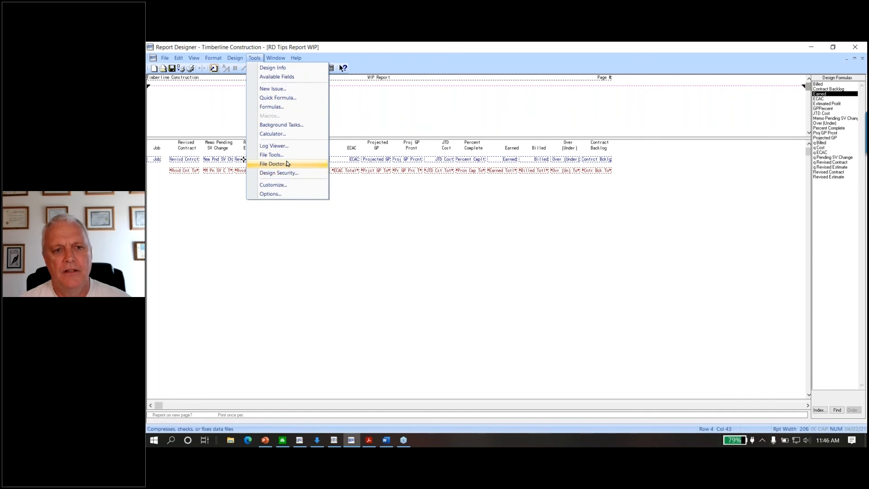
click(282, 107)
click(518, 122)
drag(518, 122, 518, 122)
click(484, 119)
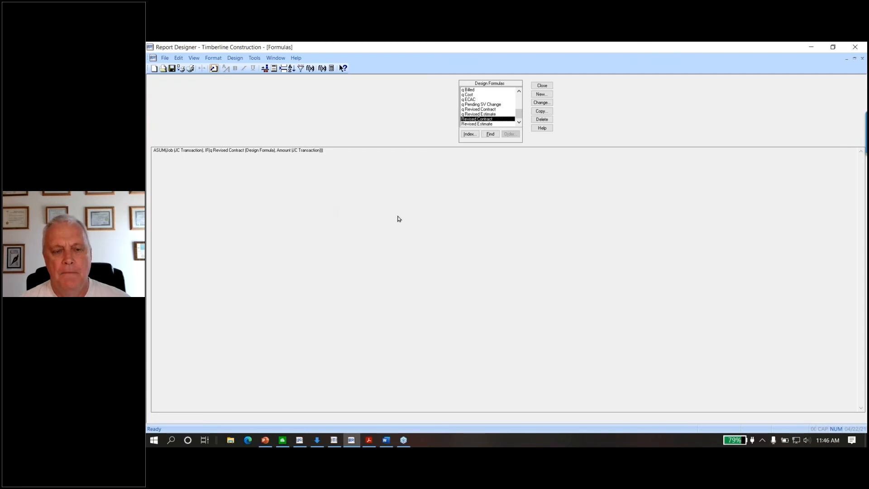
mouse_move(349, 442)
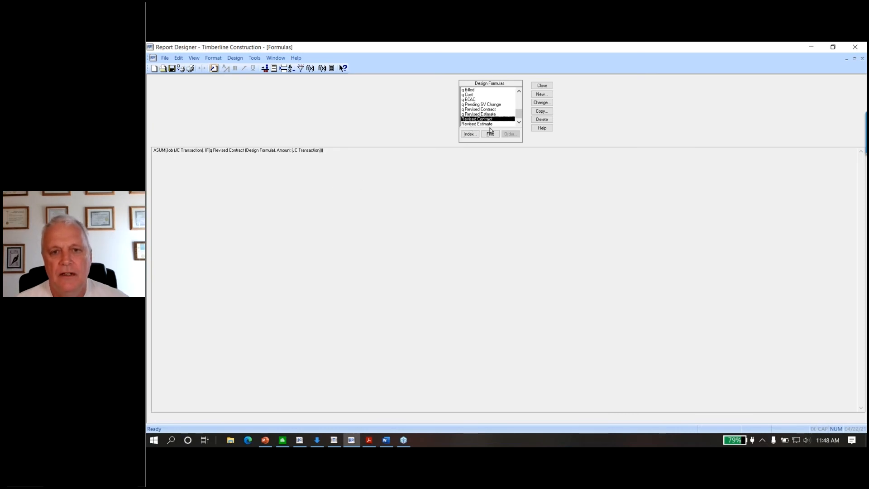
Copy the Revised Contract formula to a new design formula named temp.
click(535, 112)
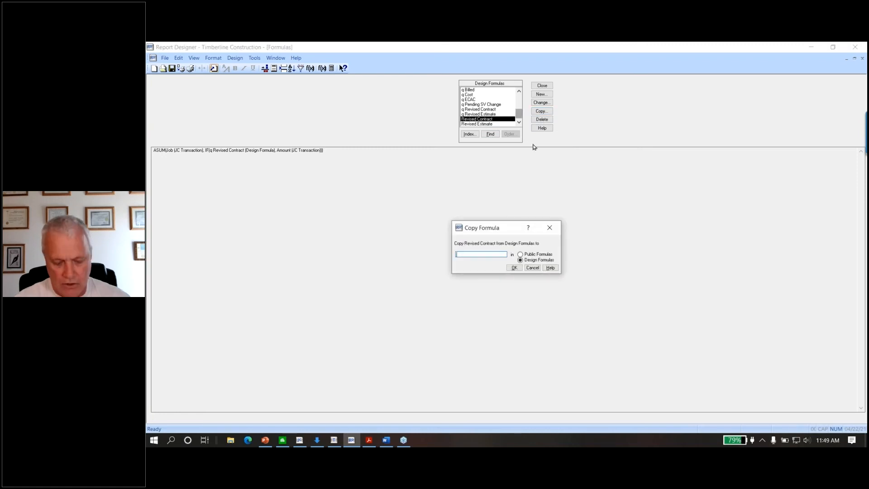
text(temp)
key(Tab)
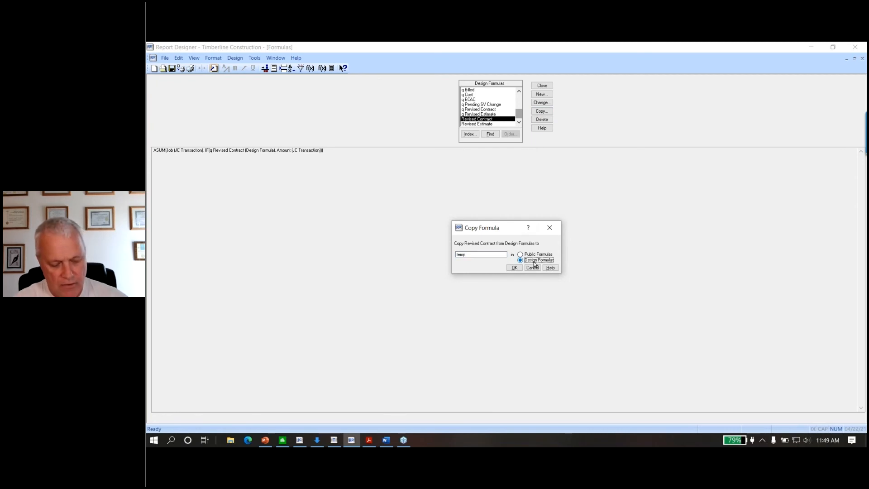
key(Return)
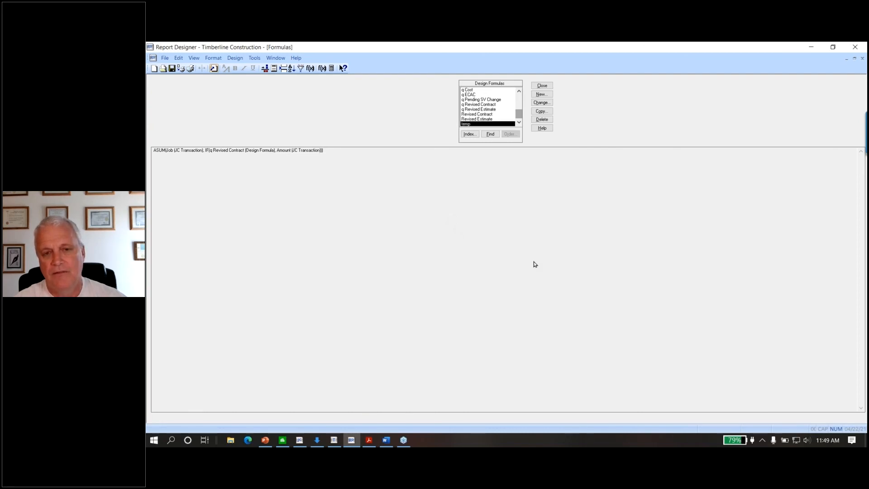
Inspect the q Revised Contract condition in the temp formula against the Design Formulas field group, and close the formula windows.
key(Return)
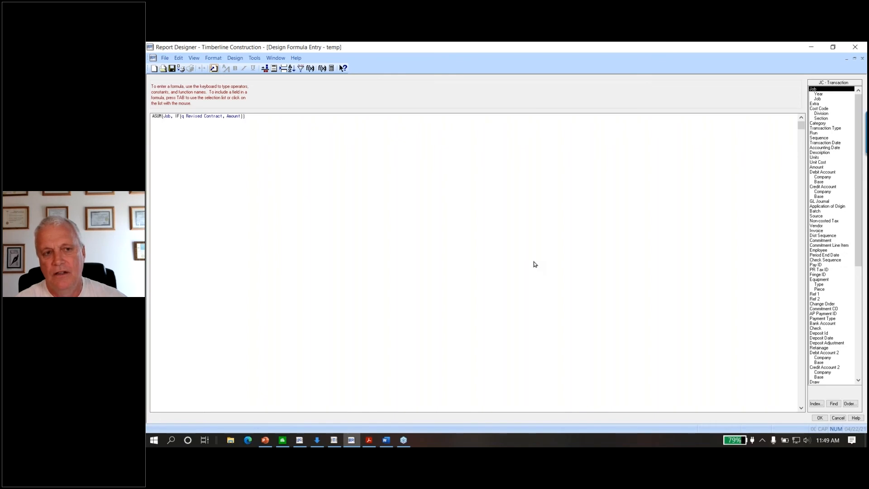
click(208, 118)
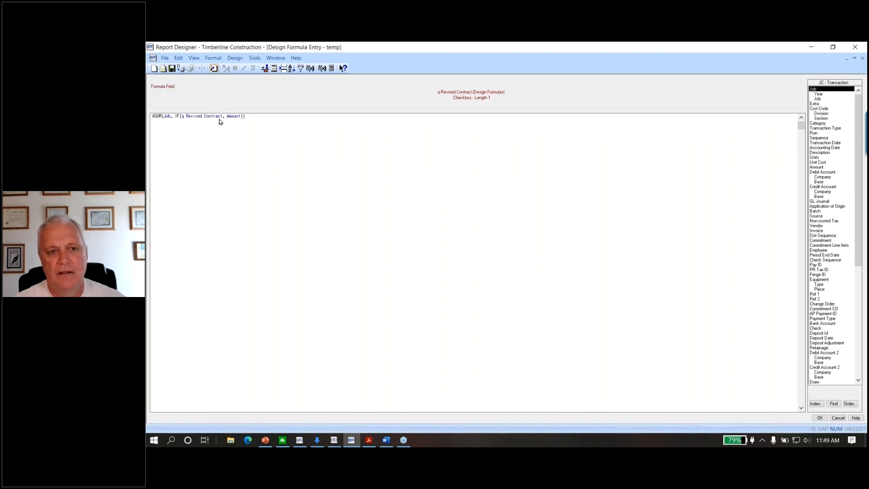
click(815, 403)
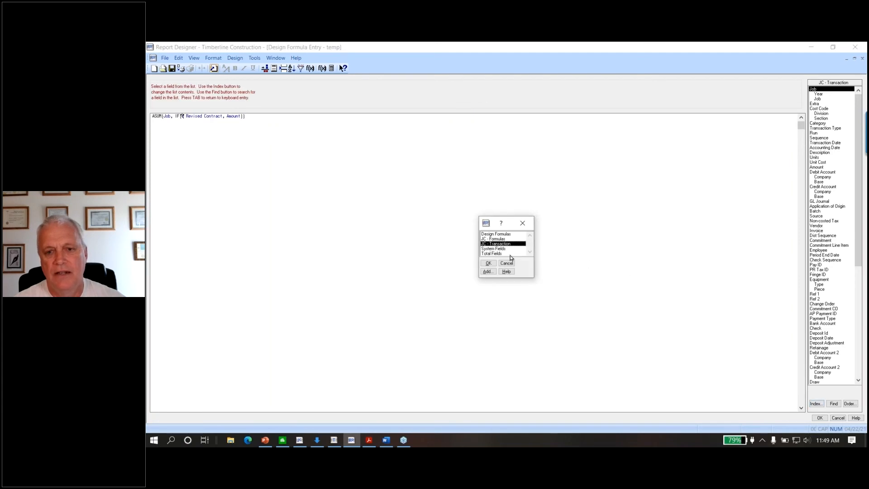
double_click(499, 235)
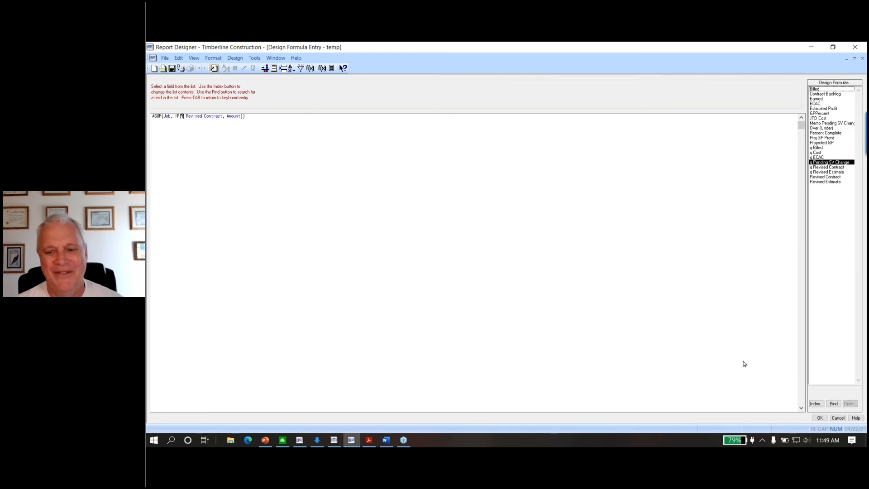
key(Return)
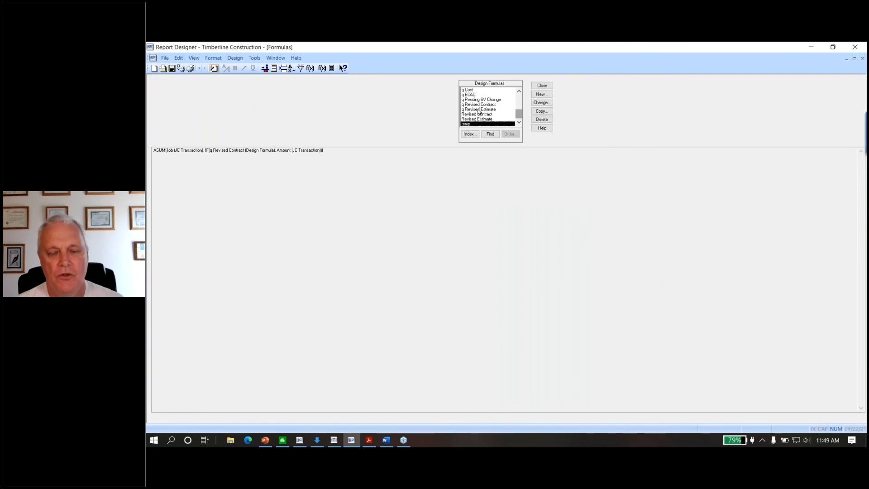
click(542, 86)
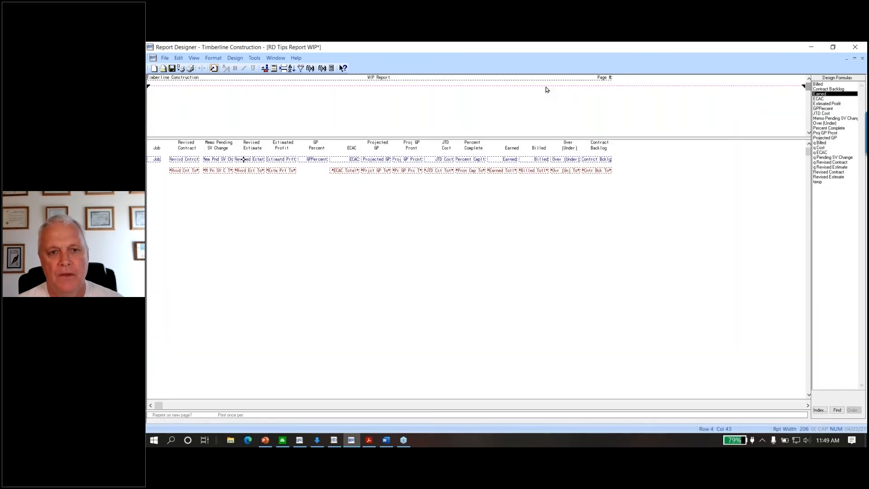
Inspect the Revised Contract, Memo Pending SV Change, Revised Estimate and Estimated Profit fields in the Job detail line.
click(191, 162)
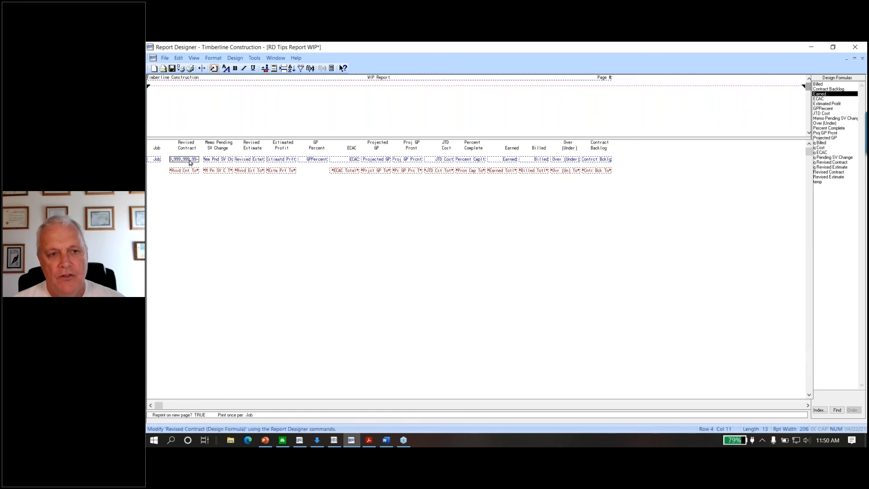
click(211, 161)
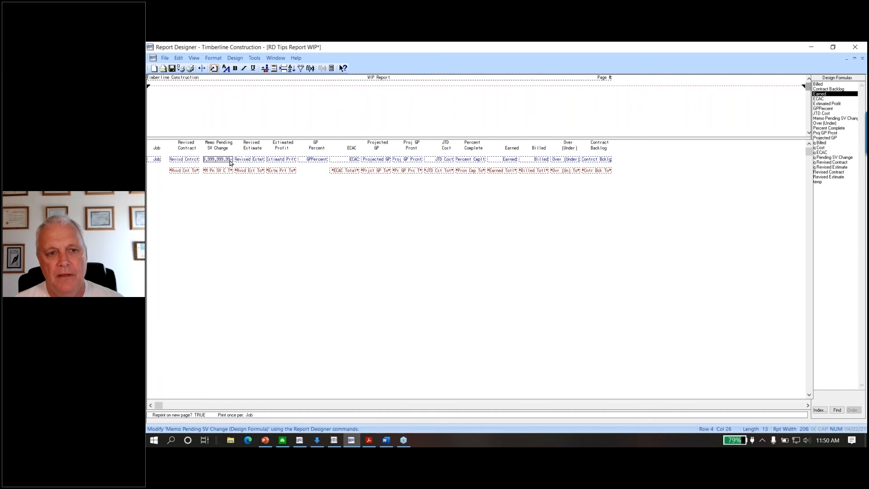
click(249, 162)
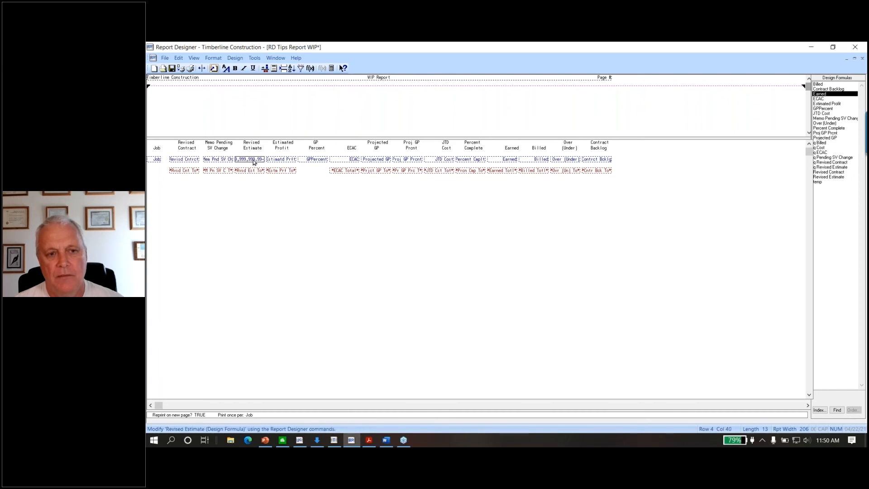
click(279, 161)
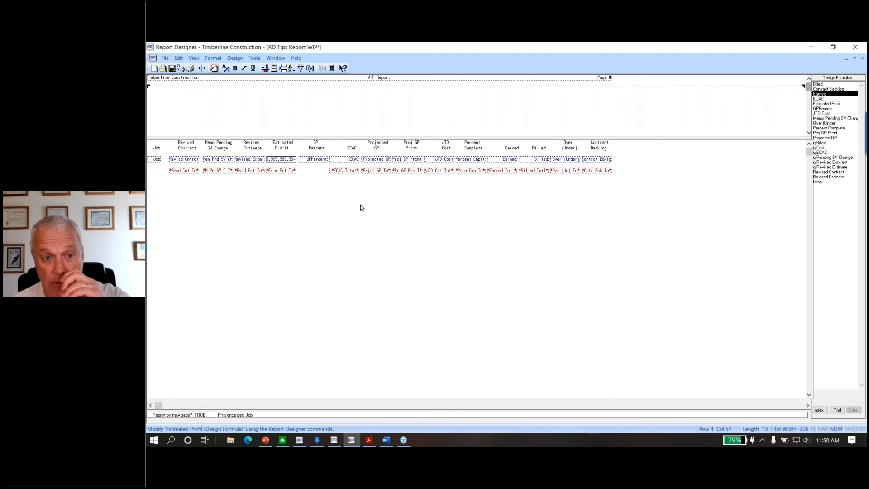
Examine the Estimated Profit design formula from the Job detail line, and return to the report design.
right_click(285, 160)
click(286, 160)
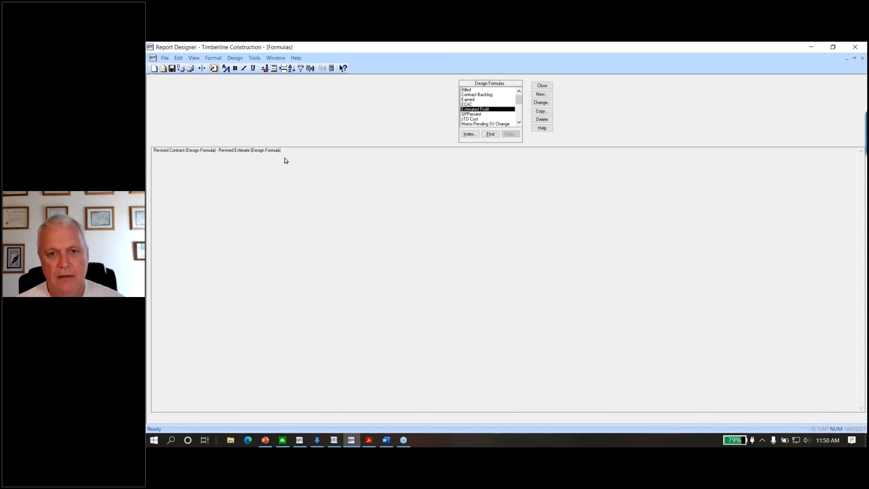
key(Escape)
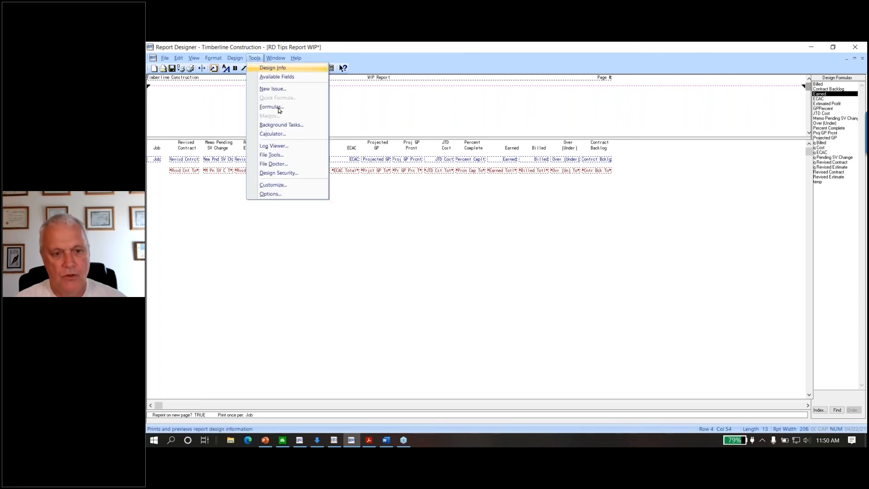
click(279, 110)
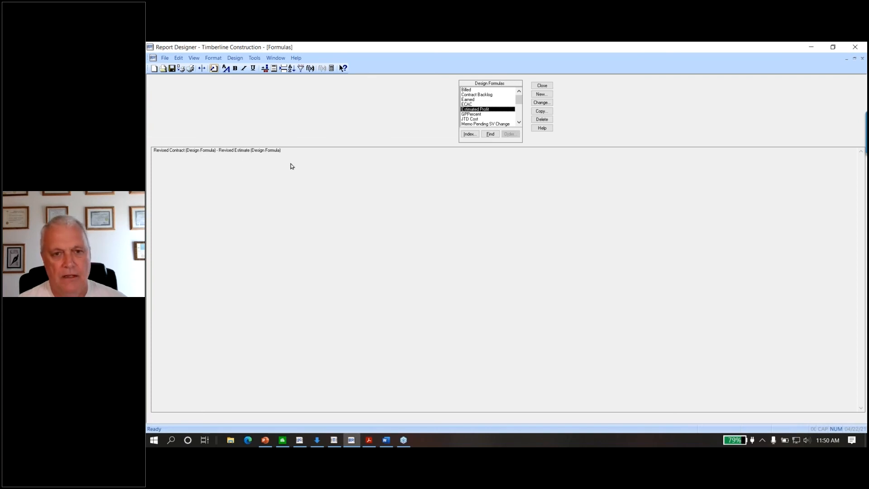
key(Escape)
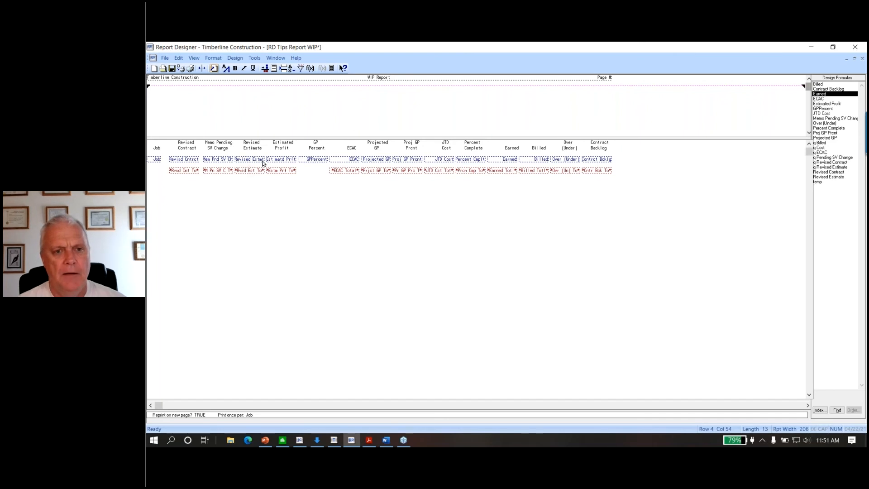
Examine the GPPercent design formula behind the GP Percent column, and close the formula list.
click(315, 161)
key(alt+t)
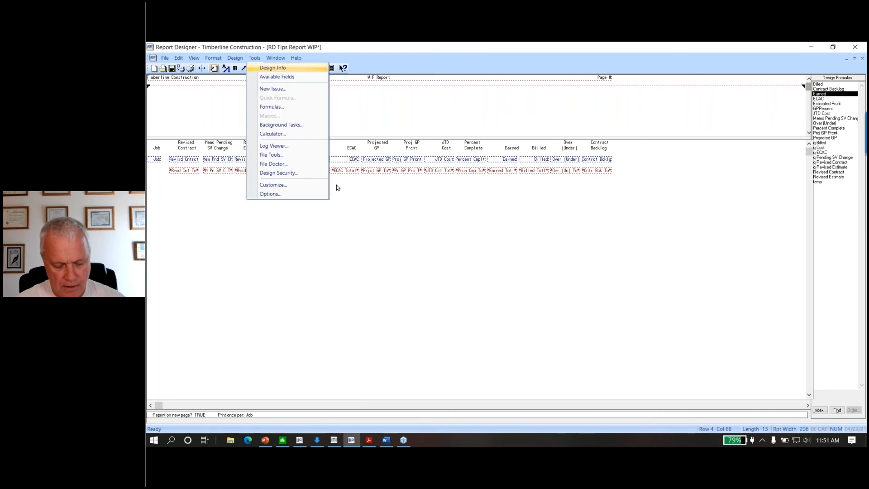
key(Return)
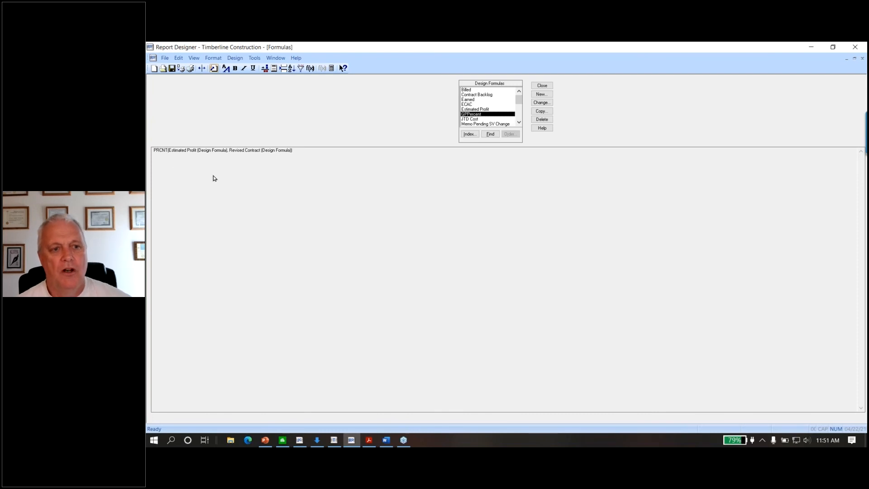
key(Escape)
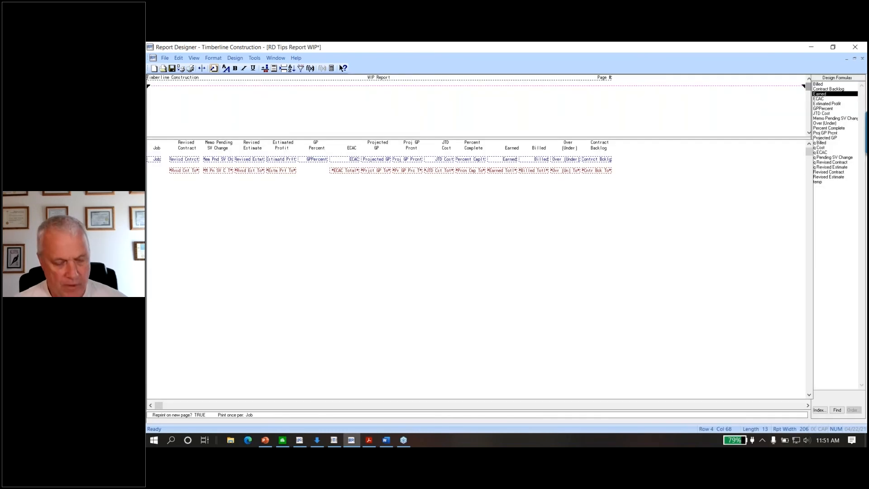
Preview the WIP report using the JC Transaction (current) file, then close the preview and maximize the report design.
click(190, 69)
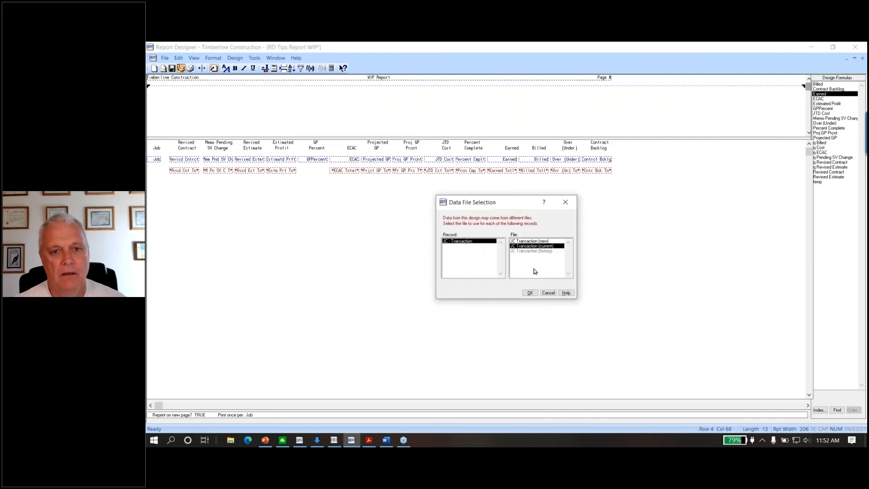
click(532, 292)
click(538, 270)
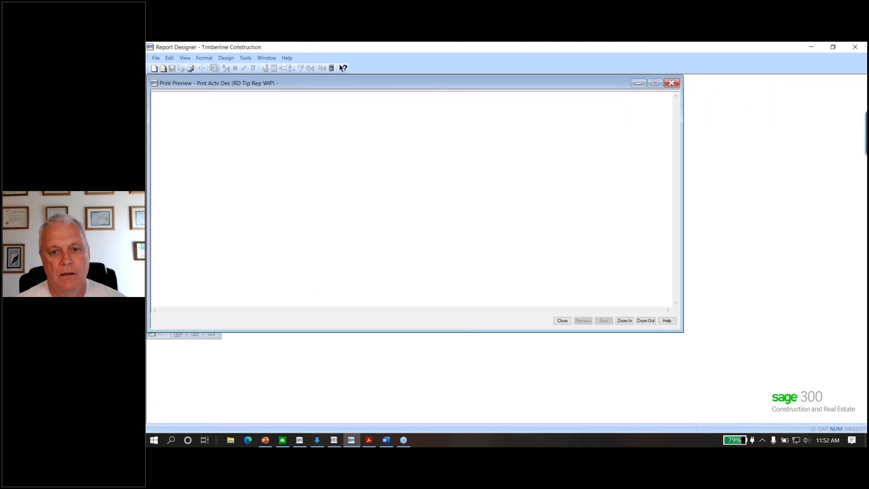
click(654, 83)
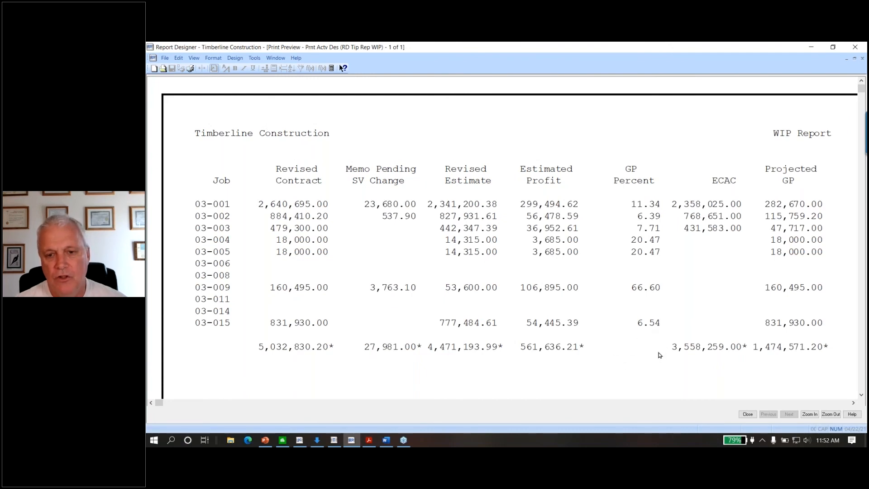
click(748, 414)
click(498, 270)
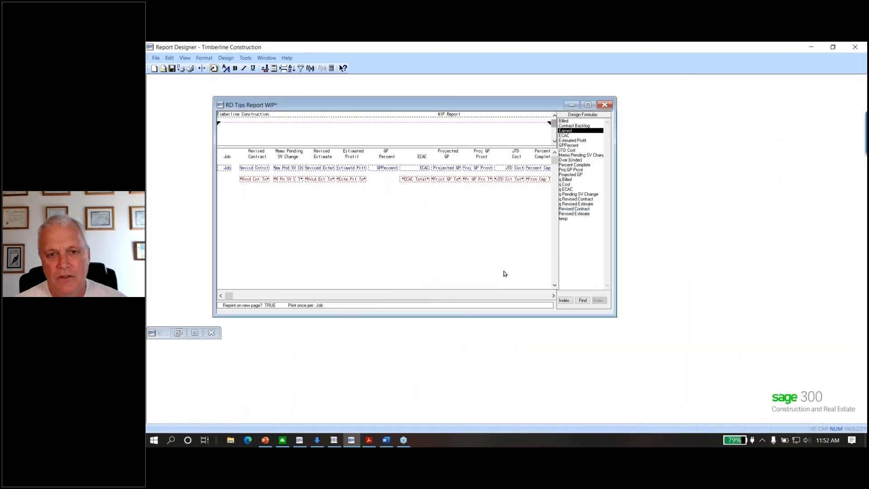
click(588, 104)
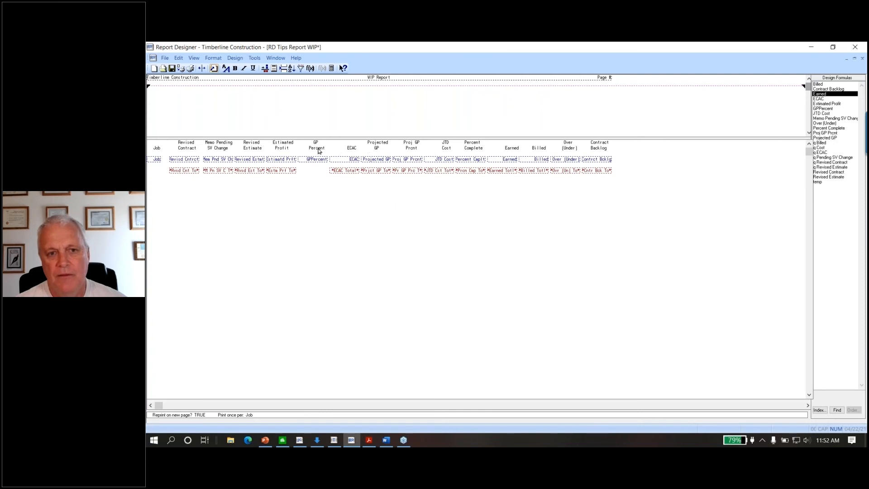
Check the total setting in the GPPercent field's number format, and leave the format options without changes.
click(312, 172)
double_click(317, 160)
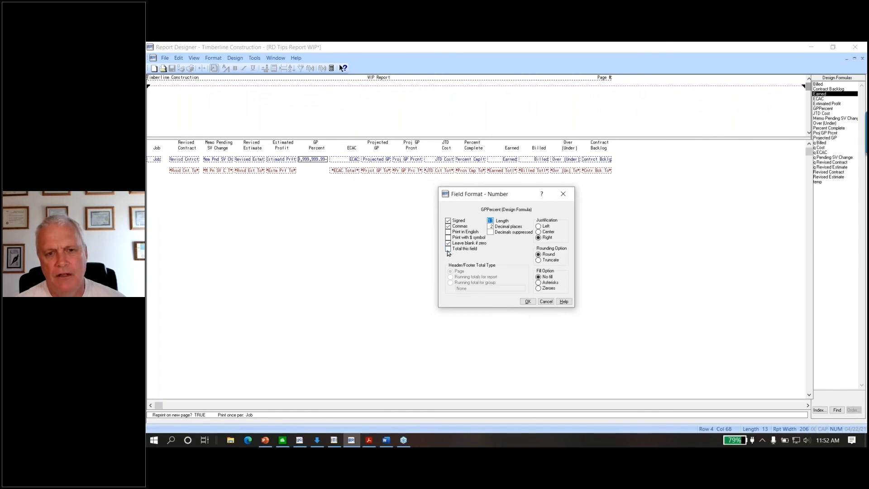
click(547, 302)
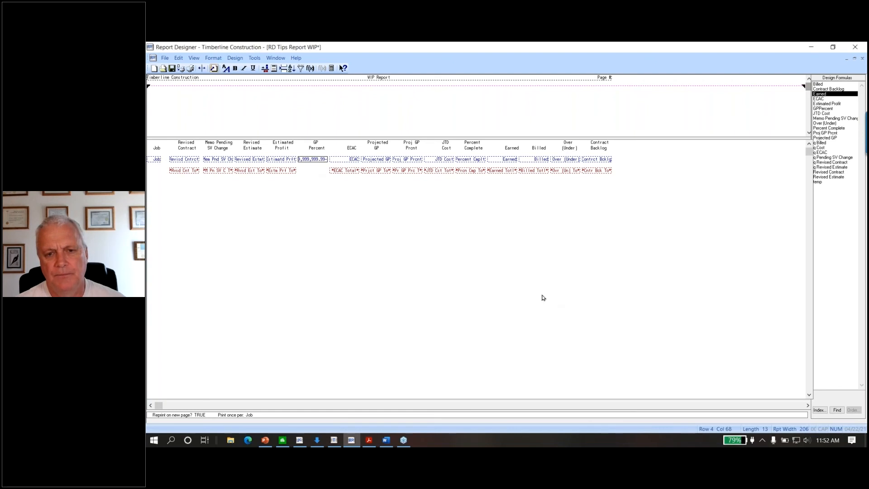
click(318, 173)
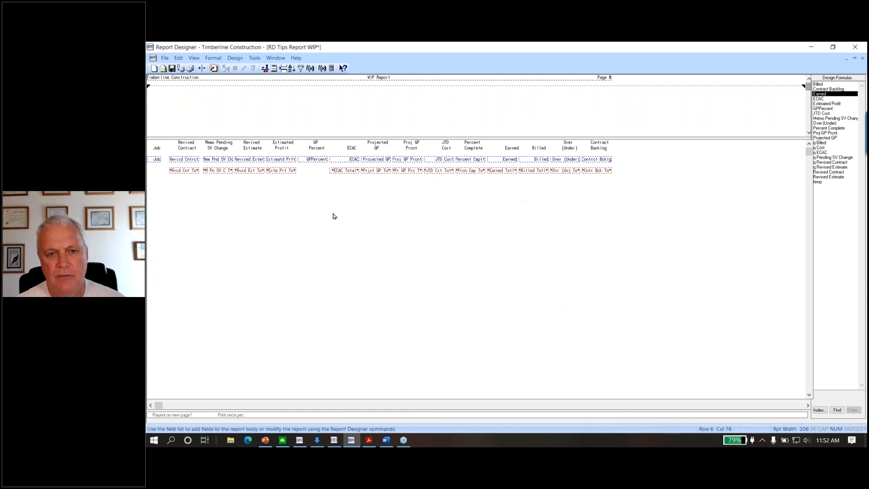
Open the ECAC field's design formula for review, and return to the formula list.
click(349, 160)
key(alt+t)
key(f)
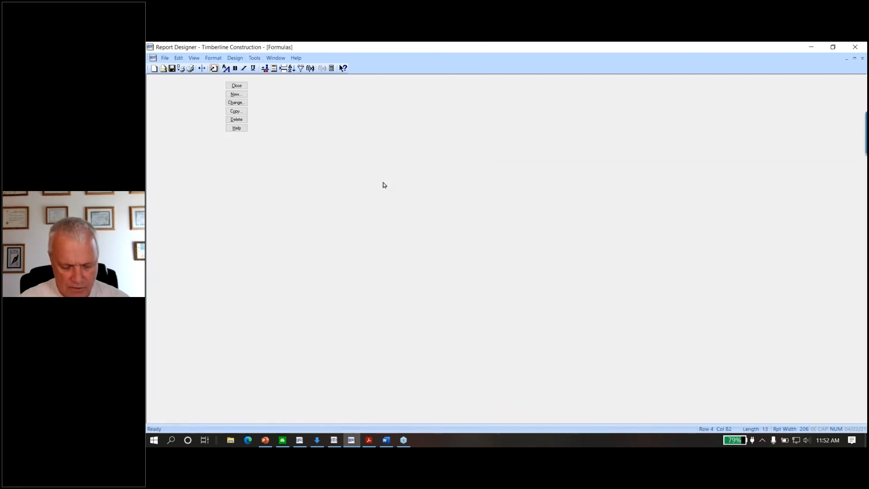
key(Return)
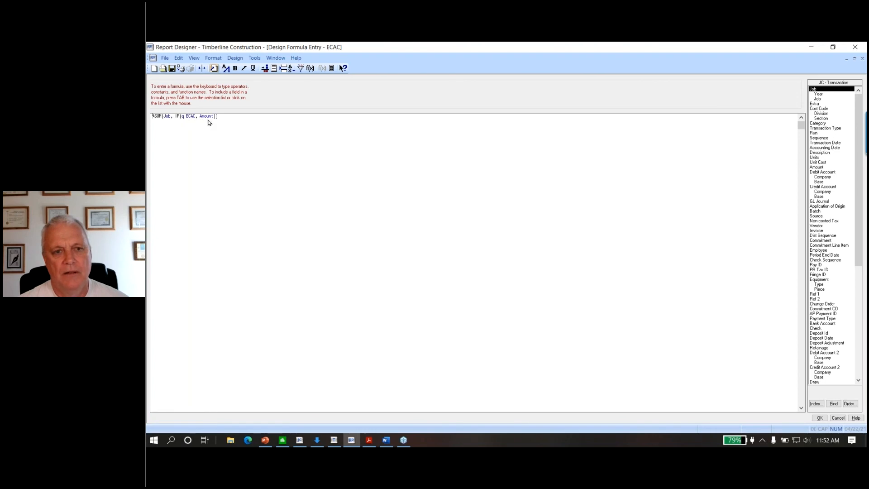
key(Return)
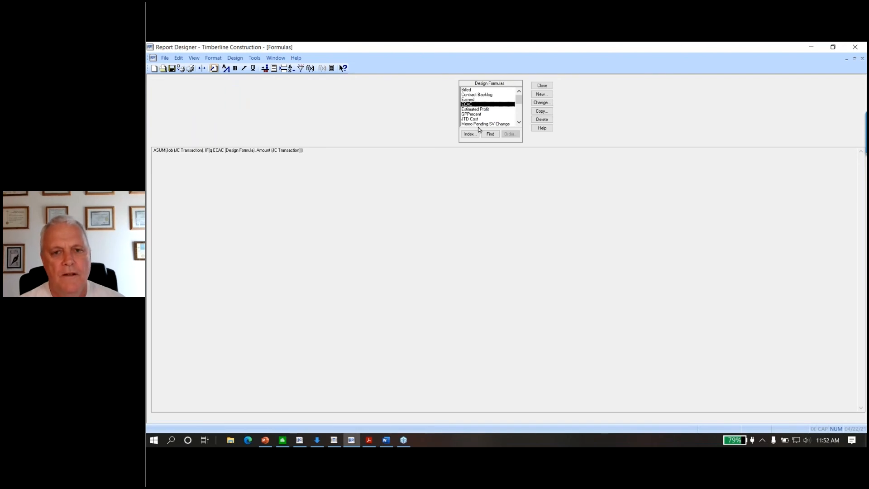
Examine the q ECAC transaction-type condition among the design formulas, and close the formula list.
click(518, 123)
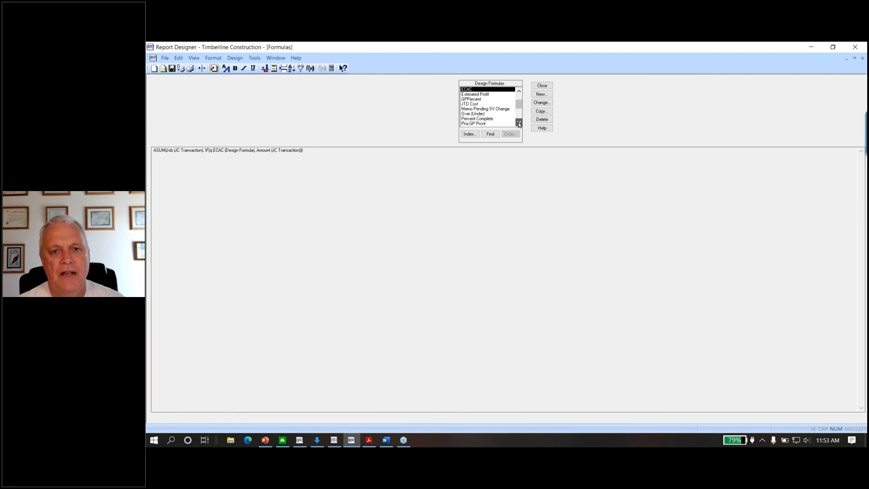
click(519, 123)
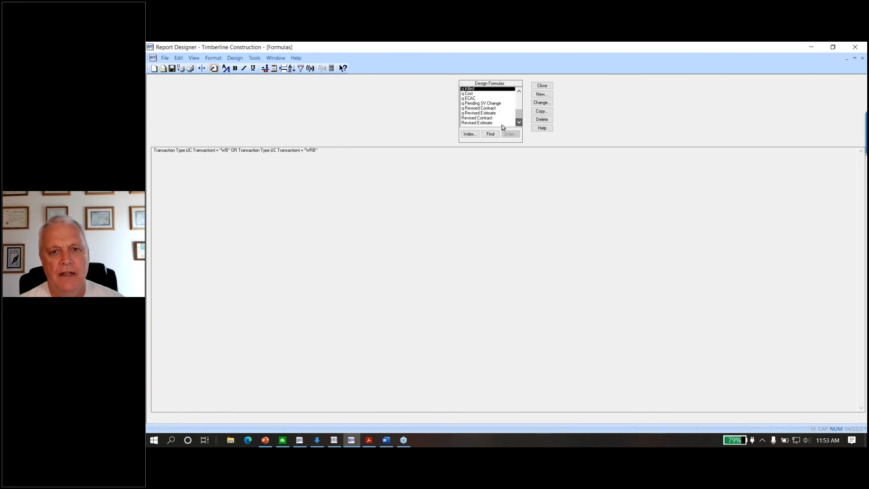
click(470, 95)
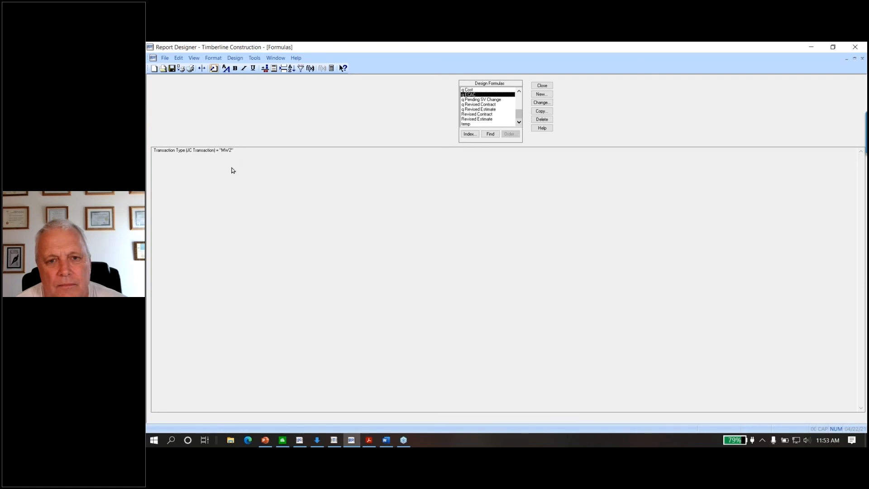
click(541, 85)
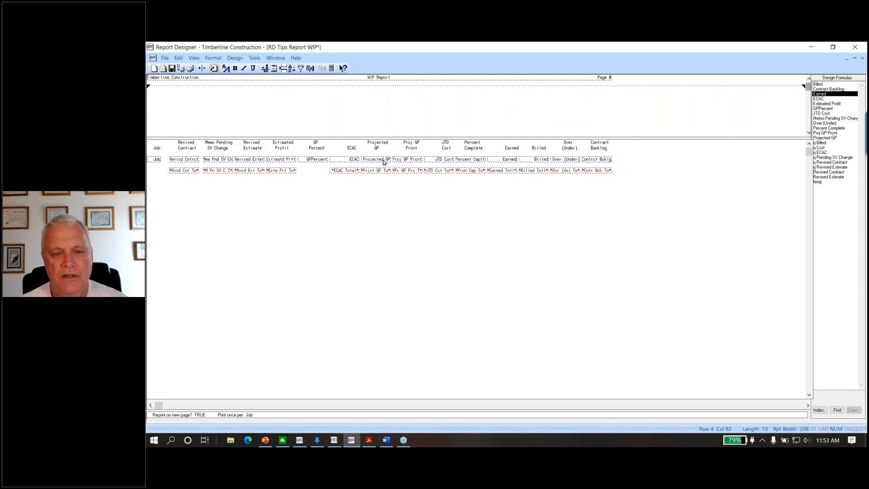
Inspect the Projected GP and Proj GP Prcnt fields, and examine the q Cost condition used in the JTD Cost formula.
click(379, 160)
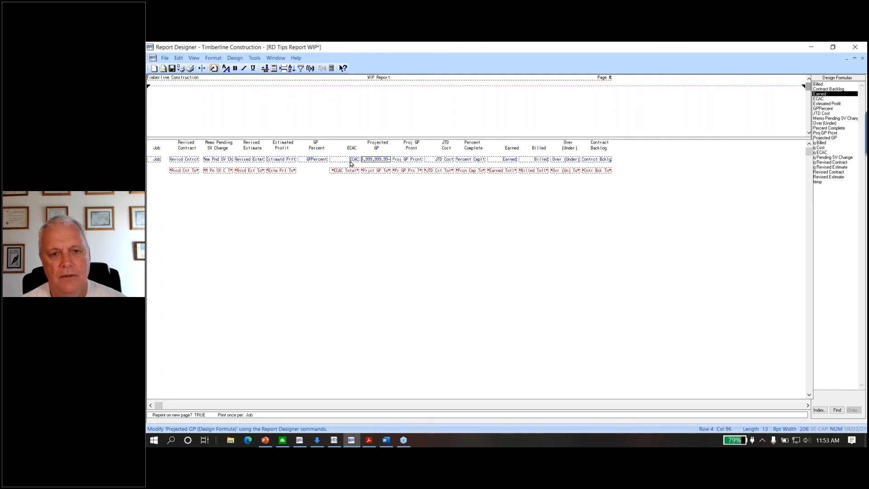
click(407, 161)
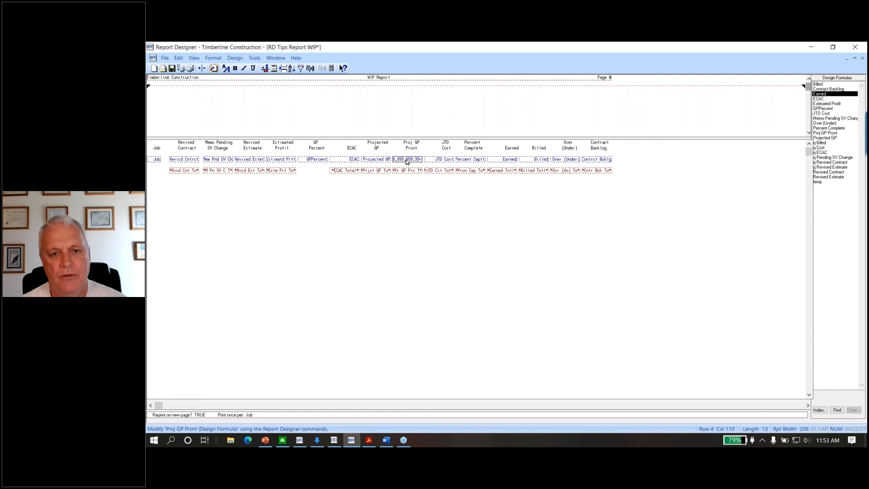
click(439, 162)
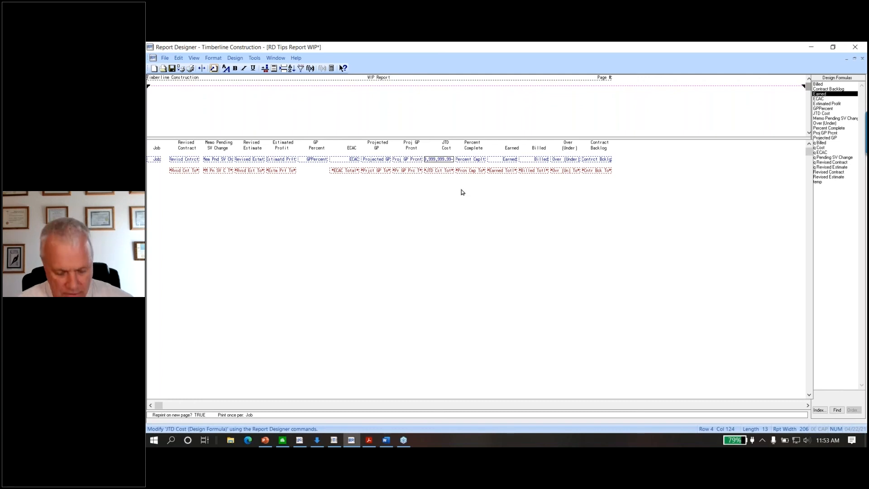
key(alt+t)
key(f)
key(Return)
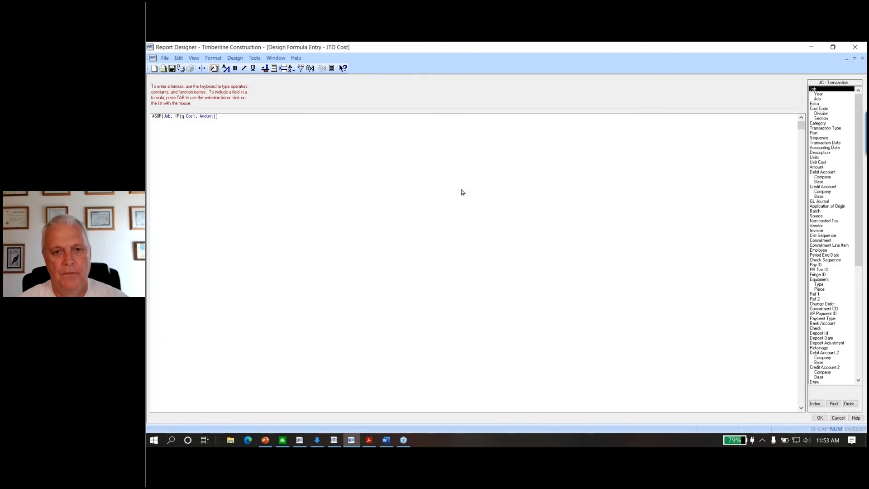
click(192, 120)
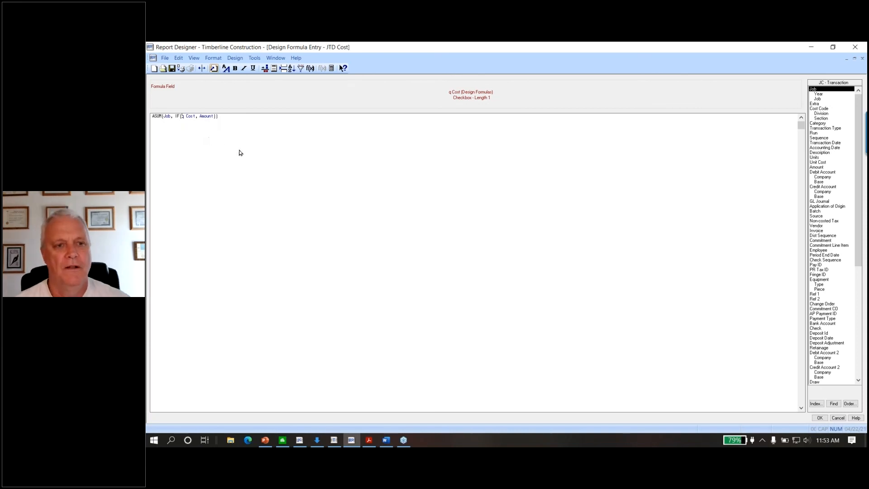
click(837, 418)
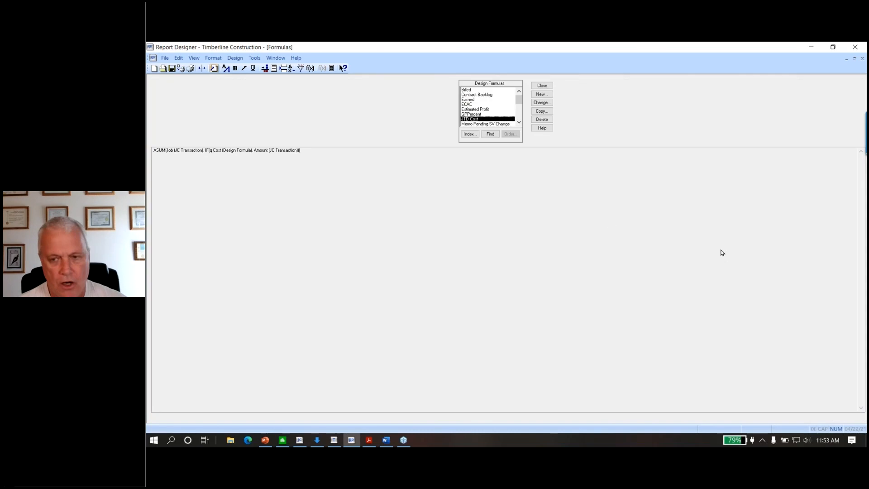
Open the q Cost design formula and inspect the JC Cost Tran Condition field it uses.
click(518, 119)
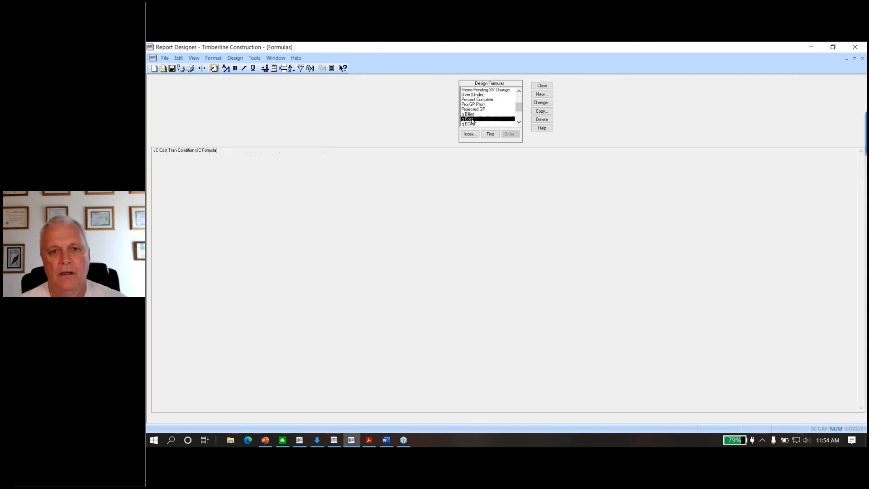
double_click(473, 120)
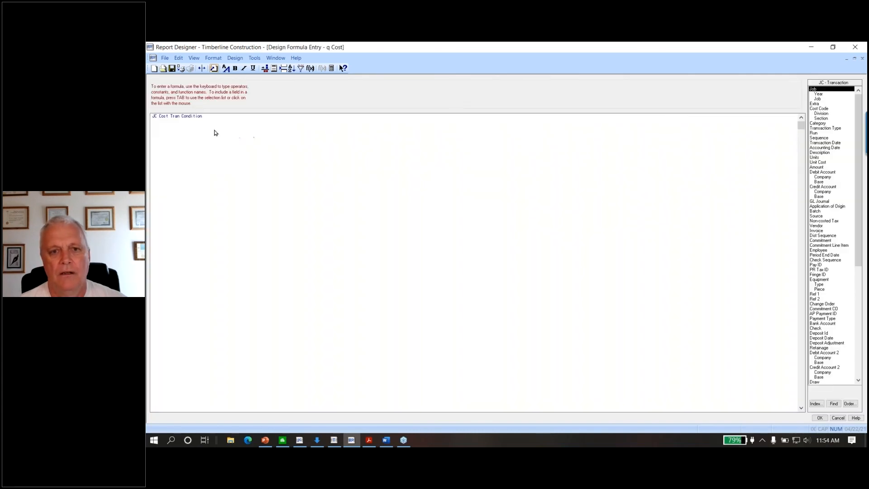
click(190, 120)
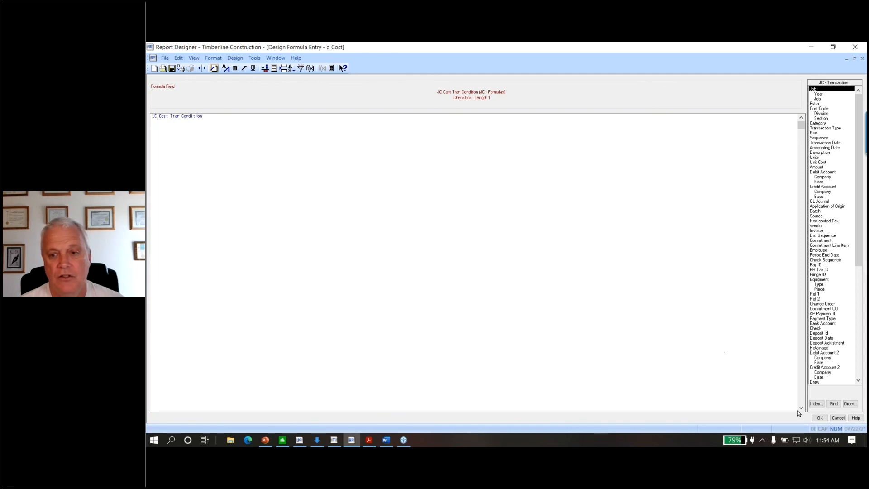
Show the JC - Formulas group in the formula entry's field list and locate JC Cost Tran Condition.
click(816, 403)
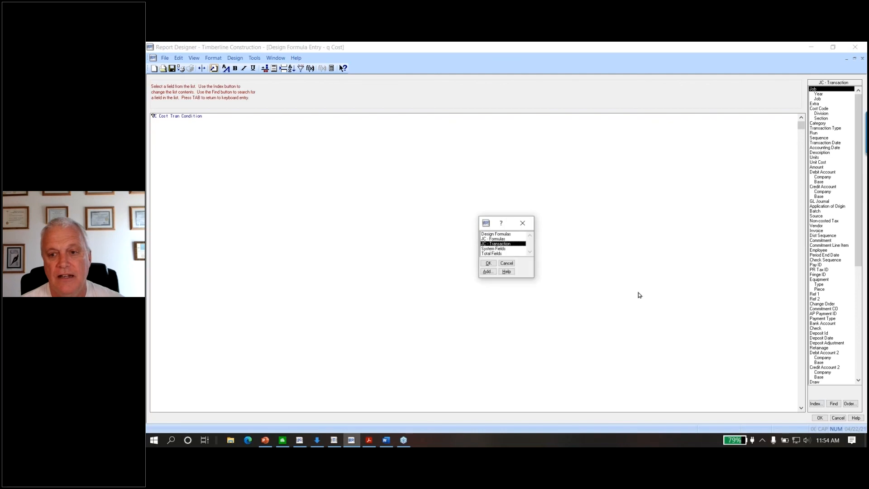
click(498, 239)
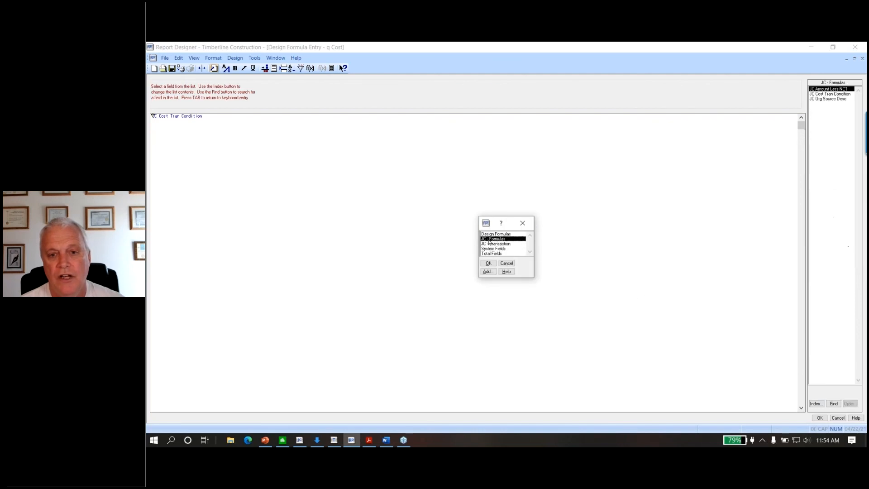
click(488, 263)
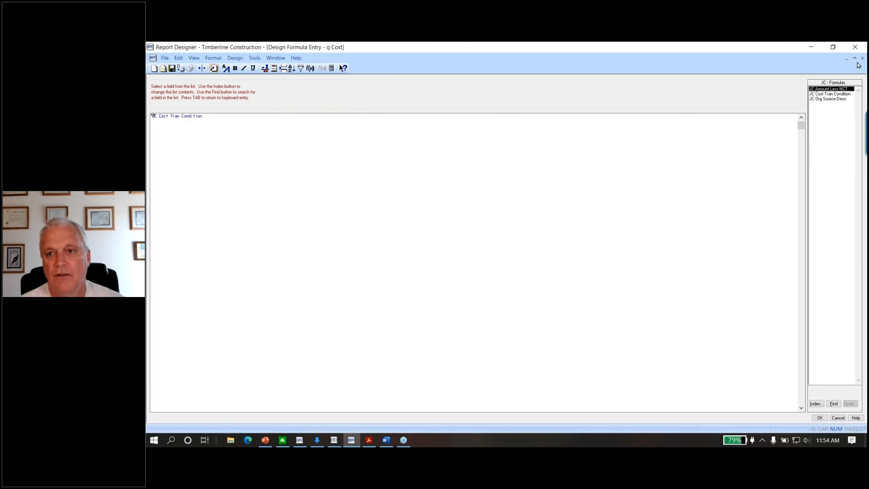
click(819, 94)
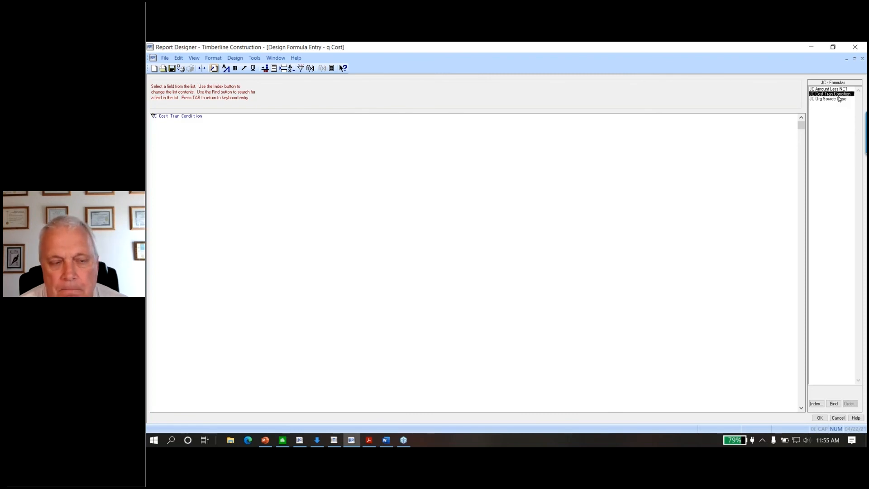
Accept the q Cost formula entry, close the formula list, and switch to Avail Fields JCT.pdf in Acrobat.
key(Return)
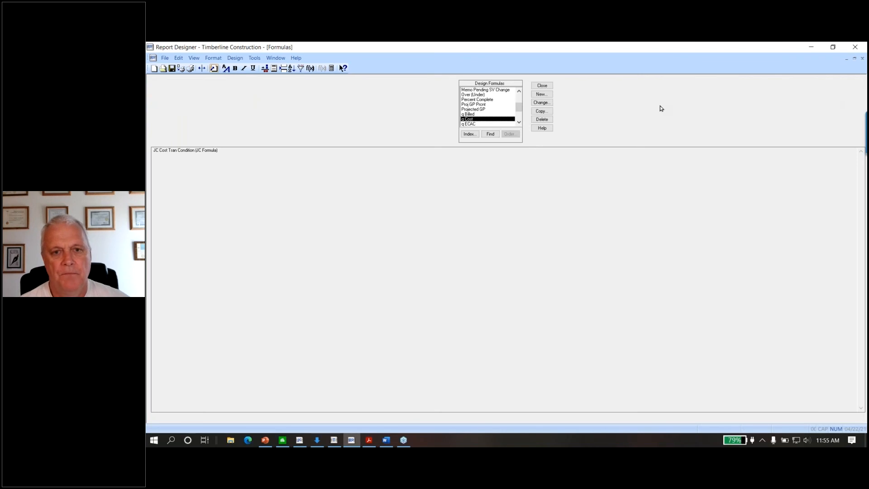
click(550, 86)
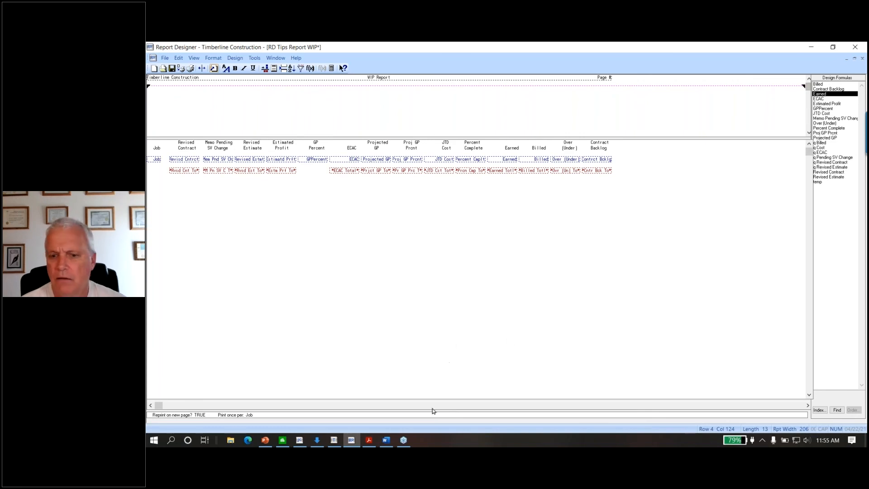
click(369, 440)
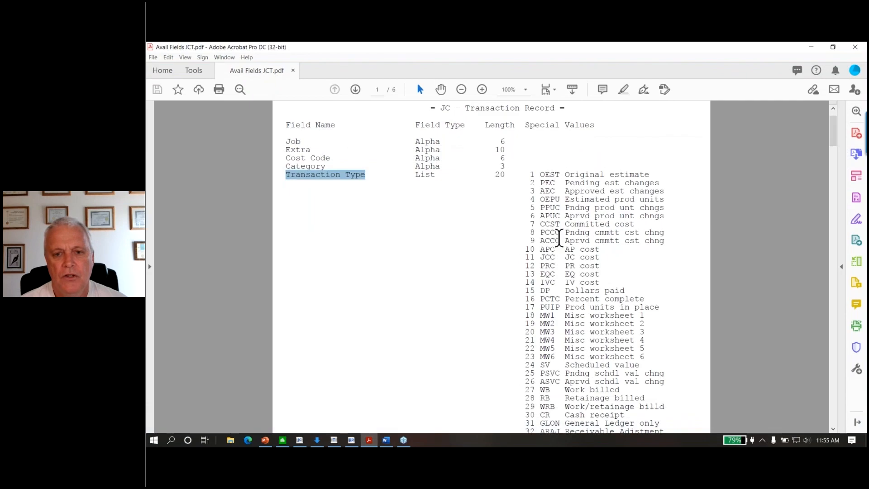
Examine the committed cost entry among the Transaction Type values, highlight its CCST code, and close the PDF.
scroll(560, 237, down, 4)
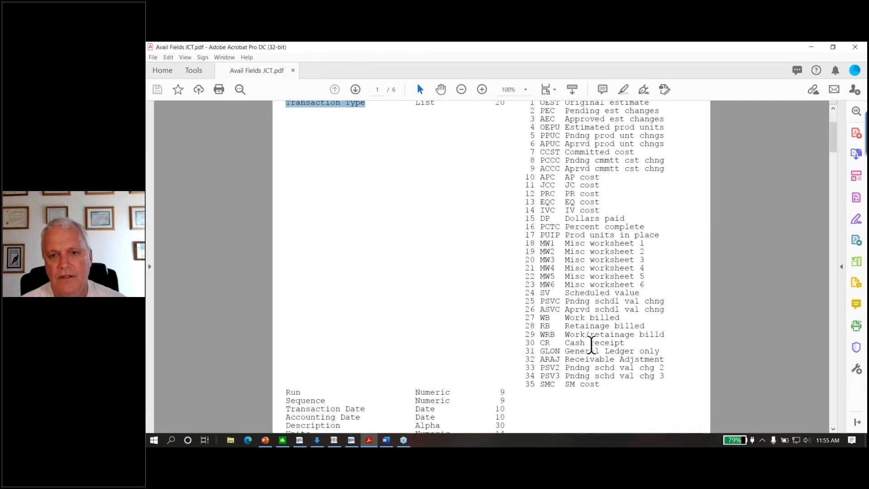
click(638, 154)
drag(638, 154, 590, 151)
click(589, 152)
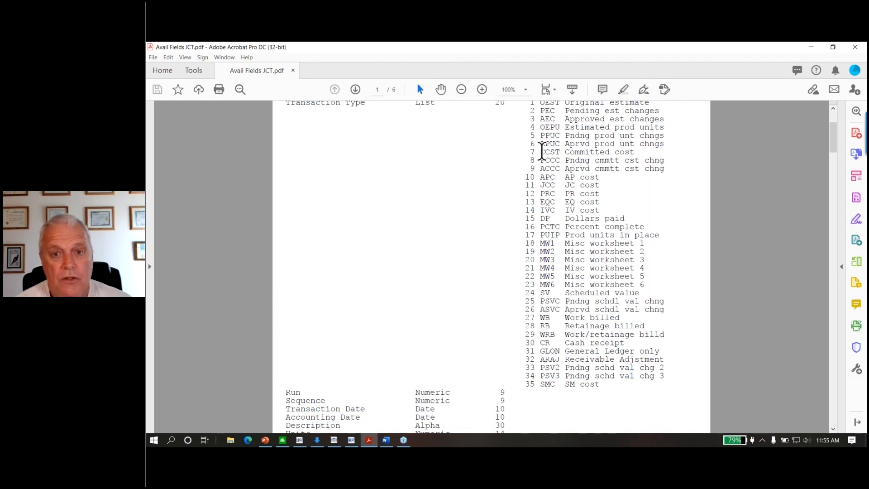
drag(541, 152, 559, 154)
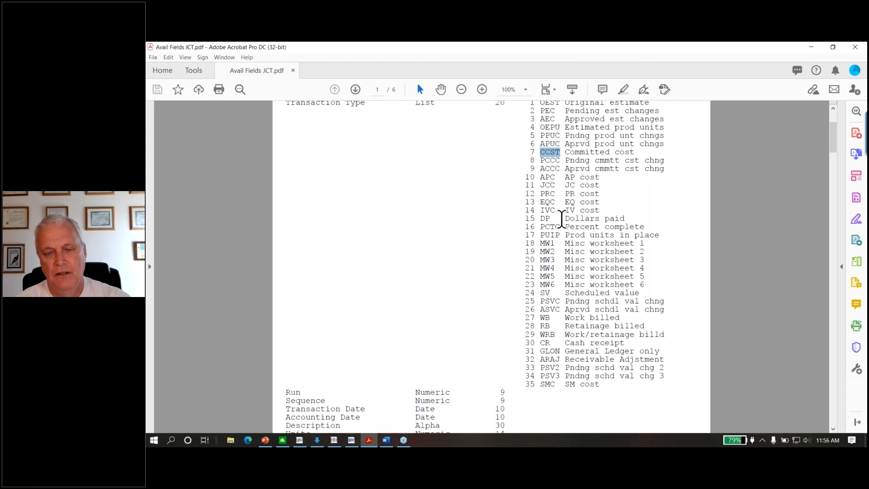
scroll(629, 233, up, 1)
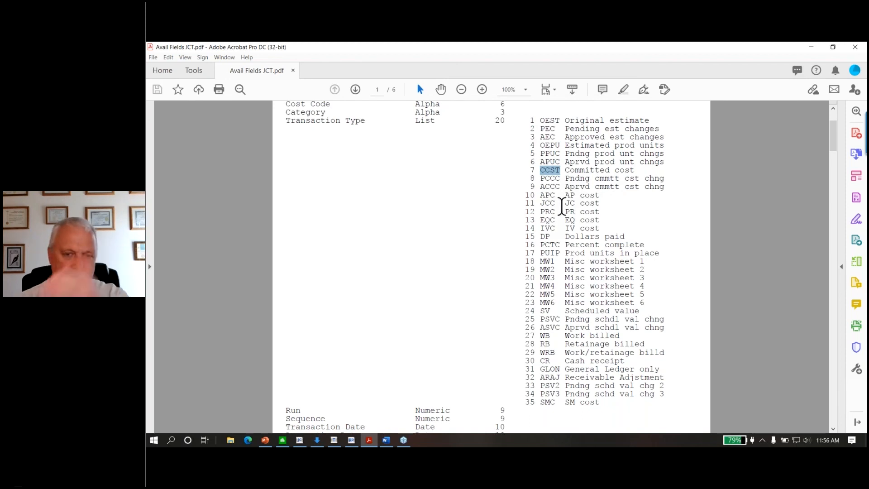
click(855, 47)
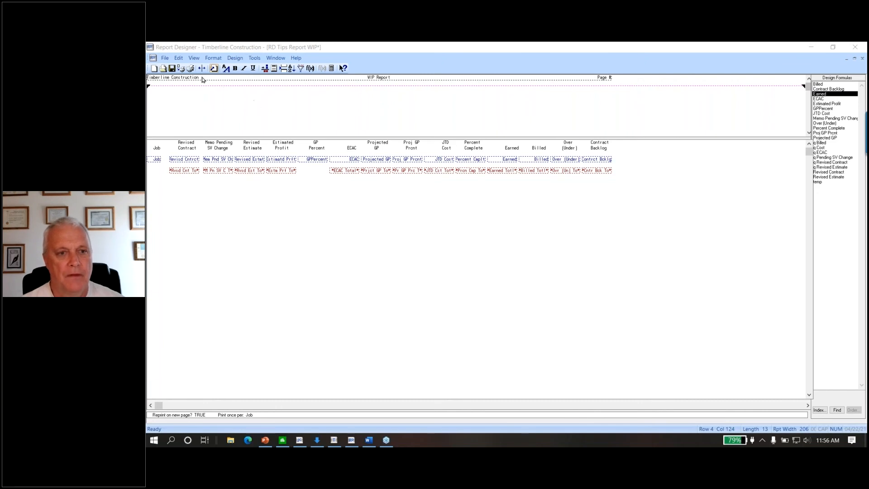
Preview the WIP report using the current JC Transaction file, review its columns through Contract Backlog, and leave the print setup.
click(181, 67)
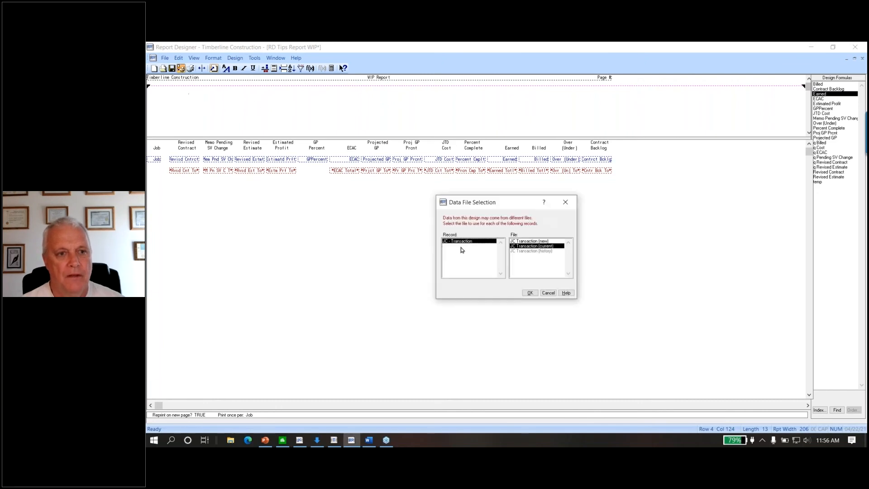
click(529, 293)
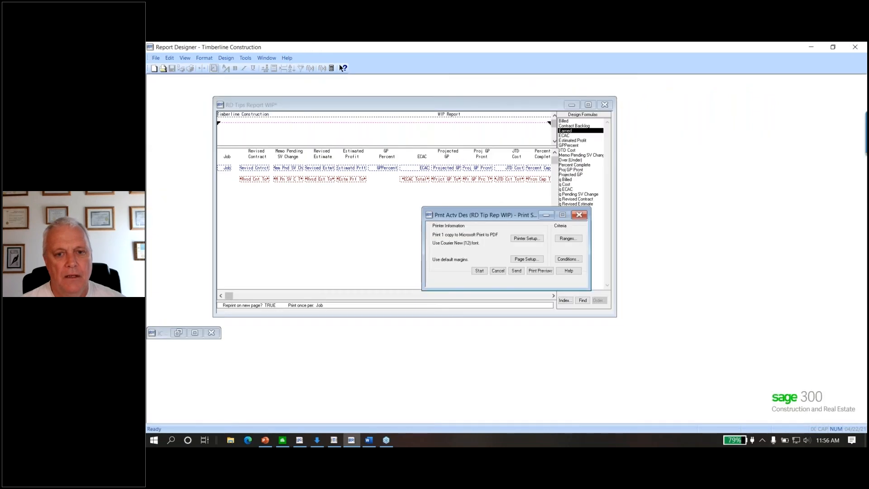
click(535, 271)
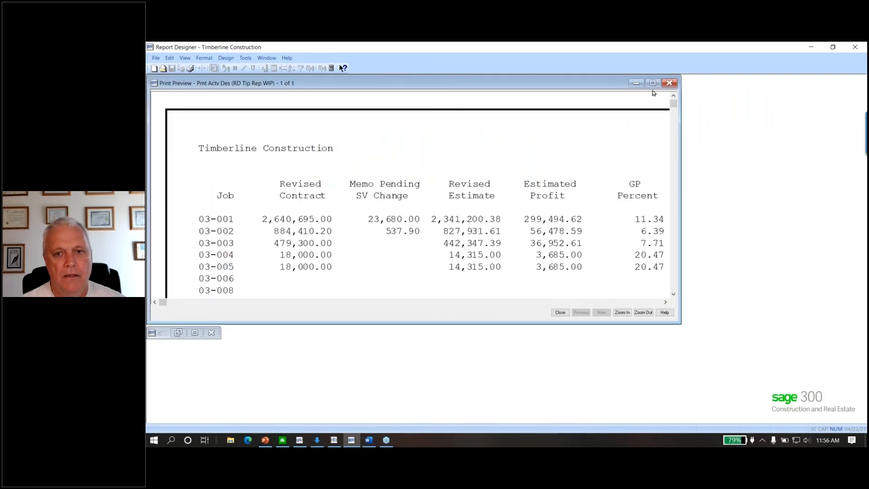
click(658, 86)
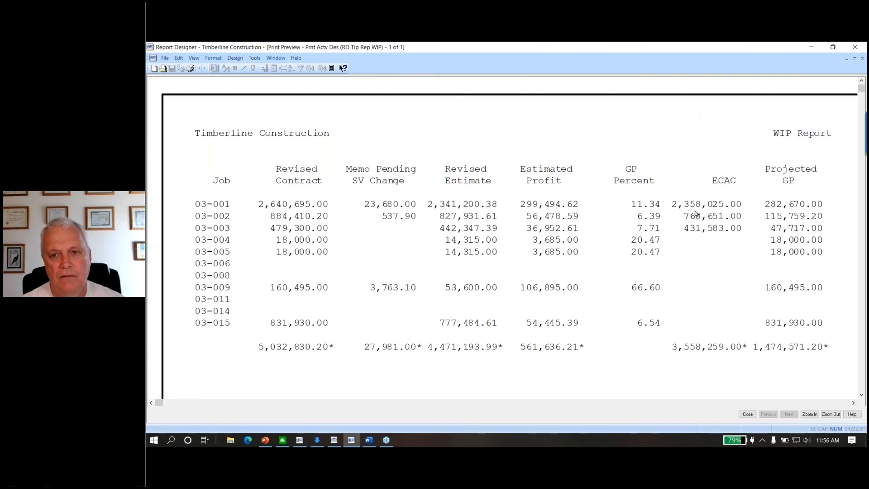
click(855, 403)
drag(854, 403, 854, 403)
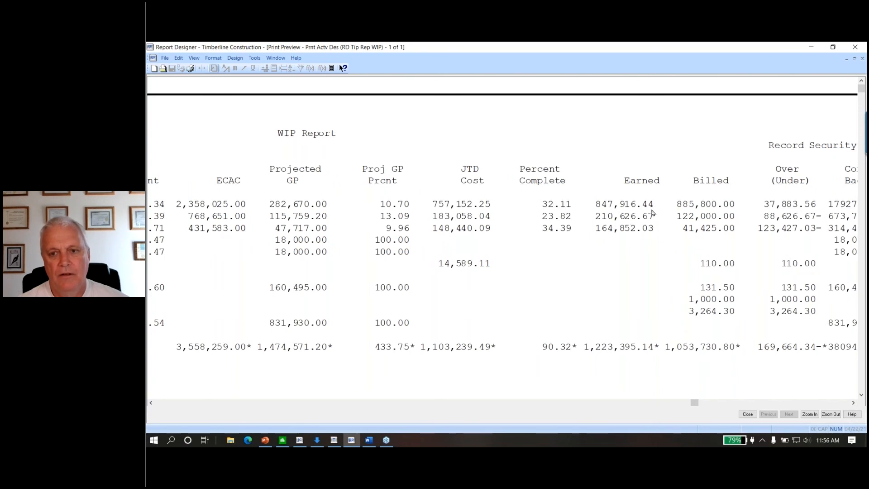
click(853, 403)
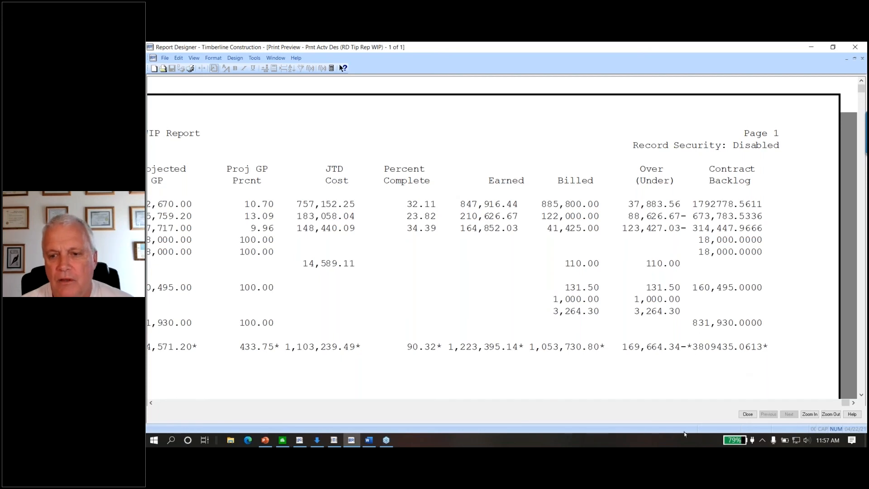
click(747, 414)
click(497, 270)
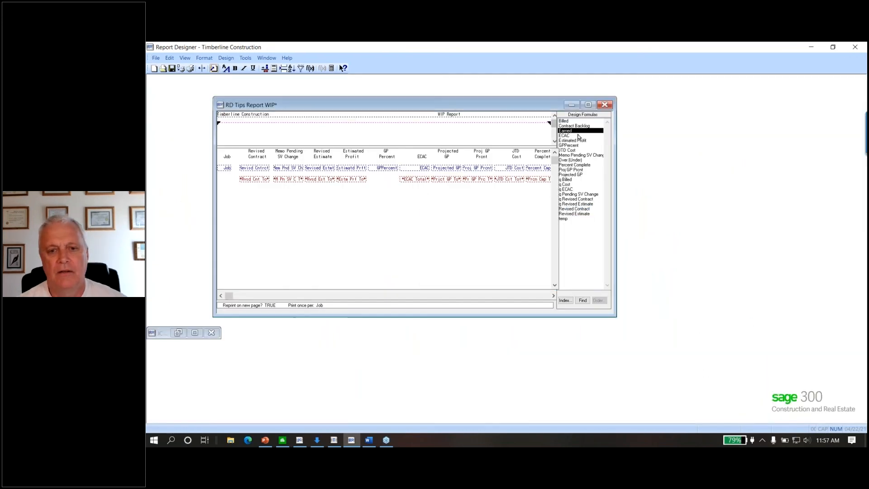
Maximize the report design and set the Contract Backlog field's format to 2 decimal places.
click(587, 104)
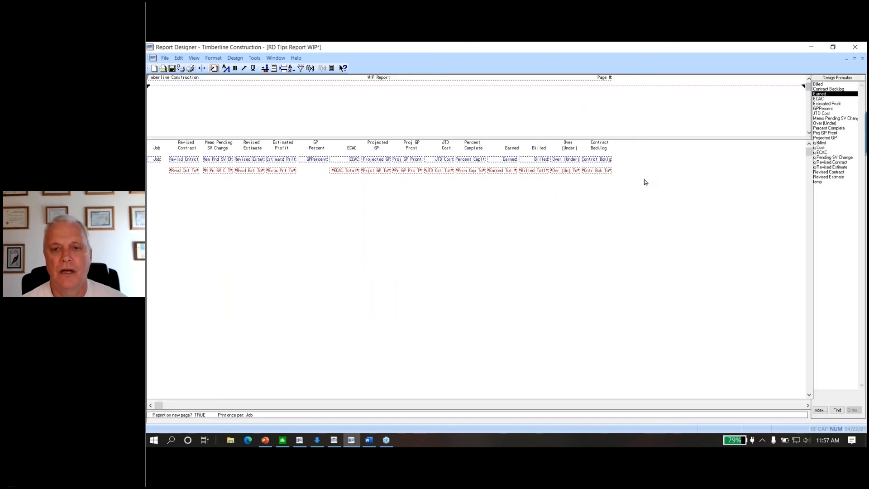
double_click(605, 161)
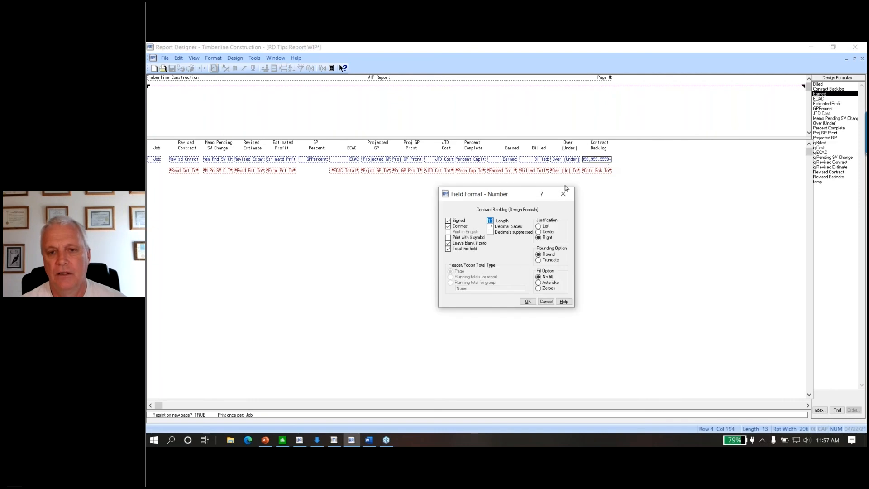
click(491, 227)
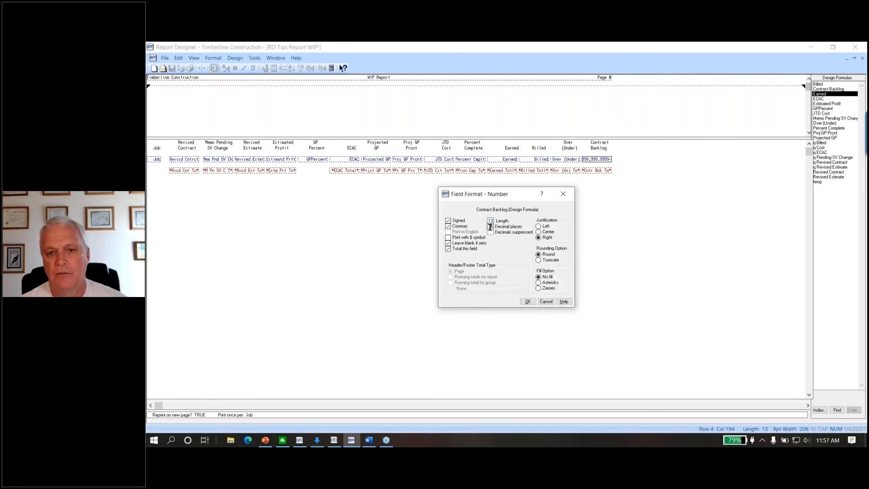
key(BackSpace)
text(2)
click(526, 301)
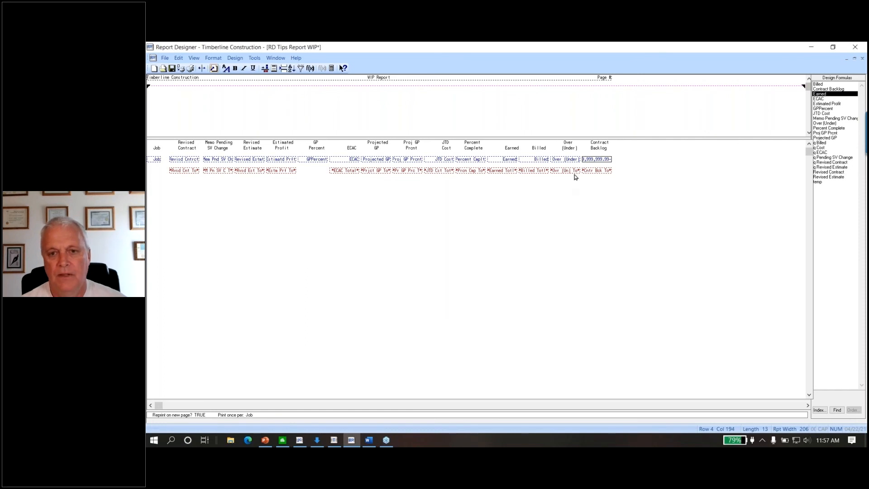
Set the Contract Backlog total field to 2 decimal places and save the report design.
double_click(601, 171)
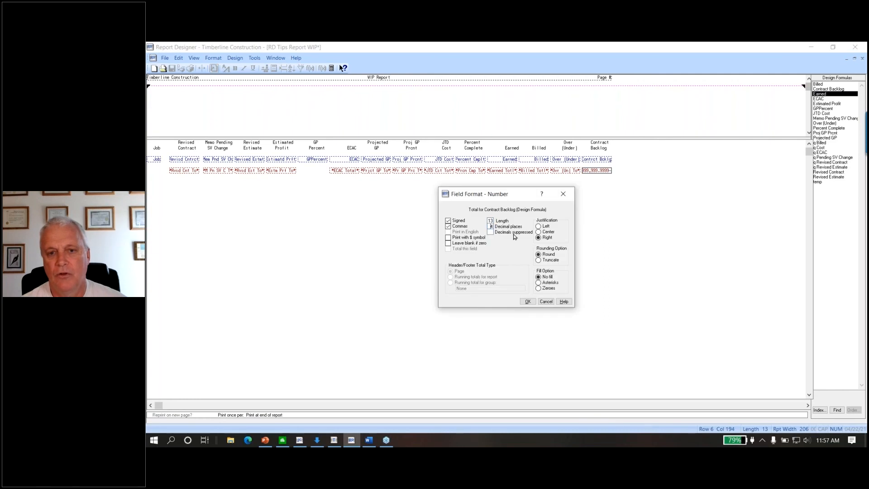
text(2)
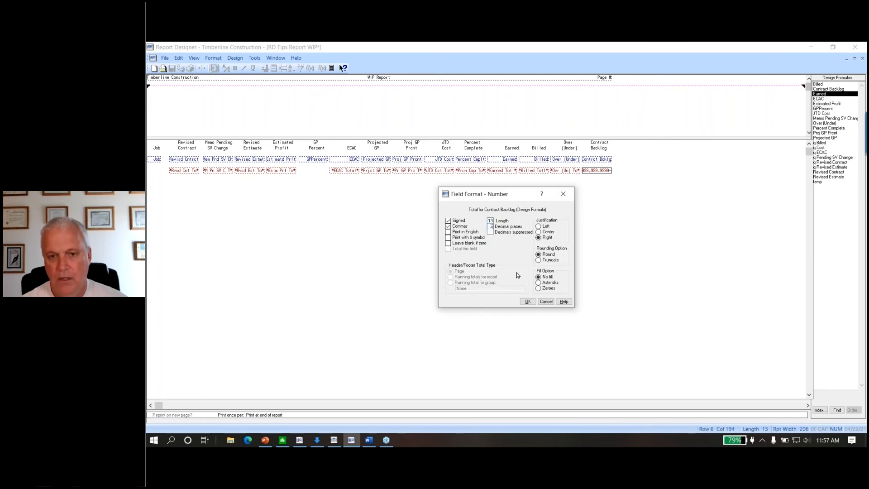
click(527, 301)
click(553, 269)
click(172, 68)
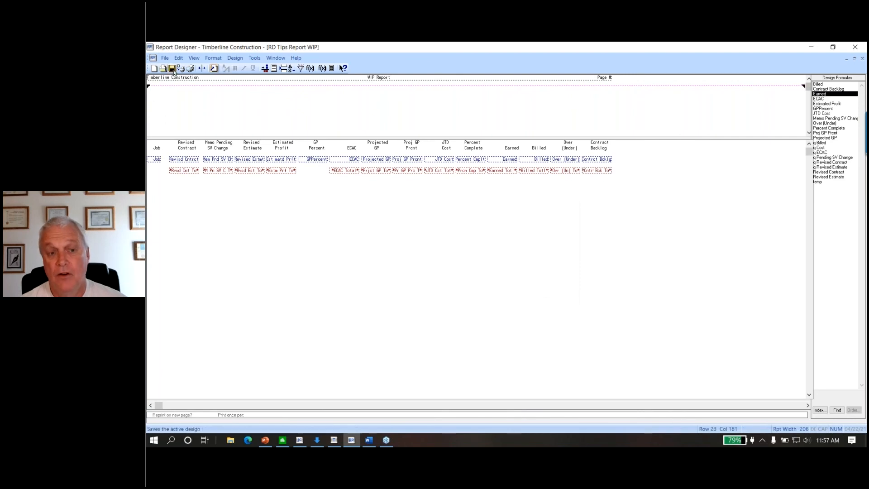
Preview the saved WIP report with the current transaction file, check the Contract Backlog column's decimals, and close the preview.
click(181, 68)
click(530, 293)
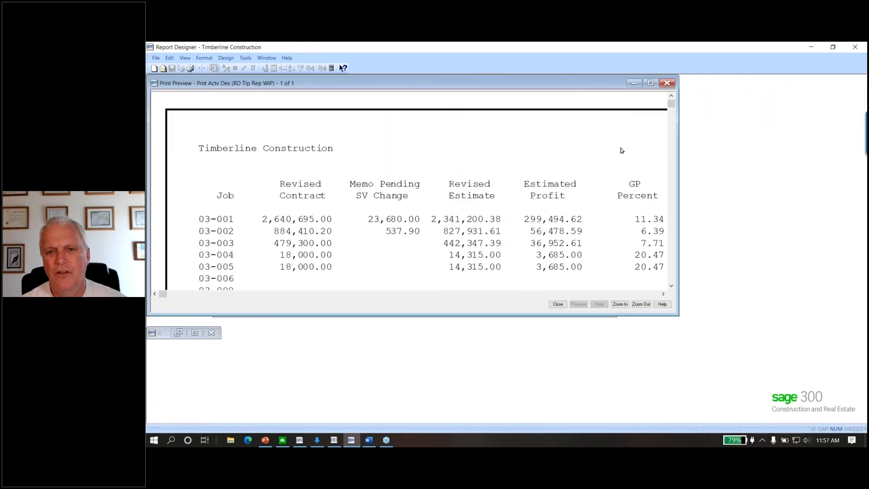
click(649, 83)
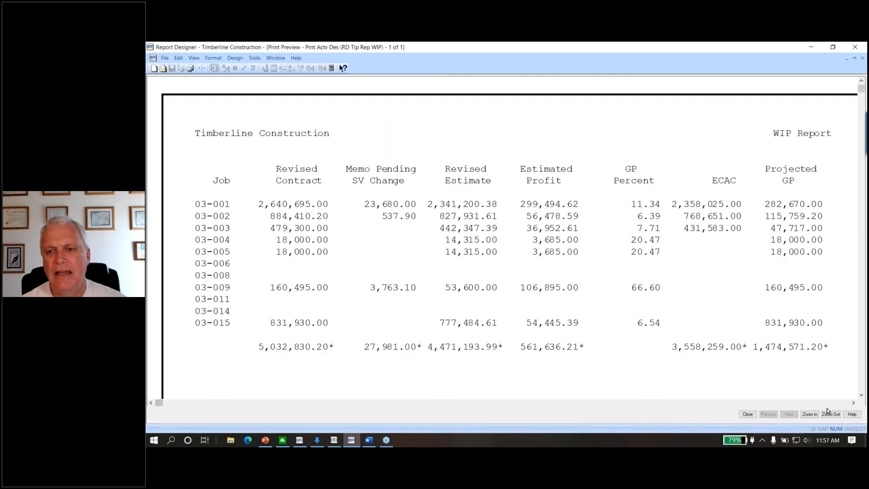
click(853, 403)
drag(853, 402, 854, 403)
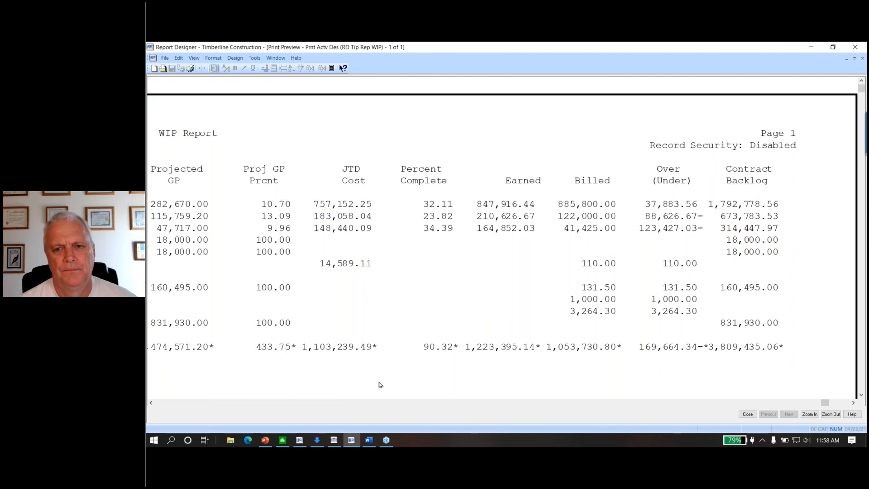
click(747, 414)
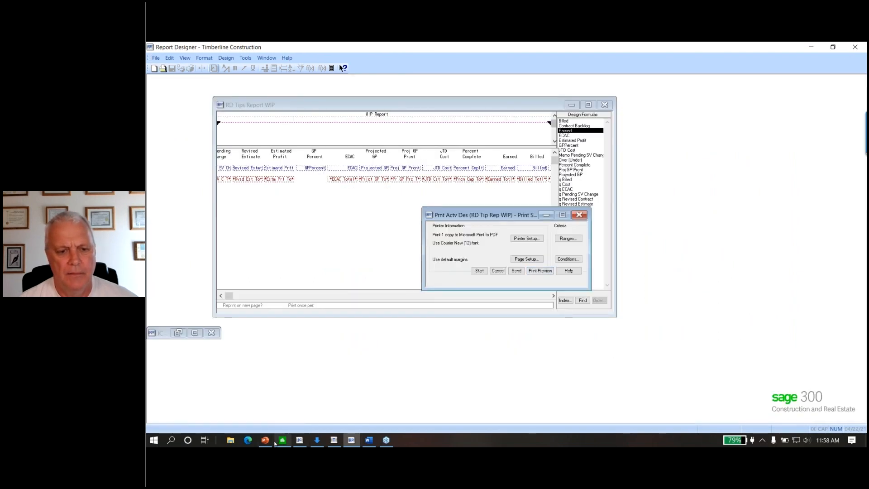
Switch to the PowerPoint presentation and show the Recap slide.
mouse_move(329, 445)
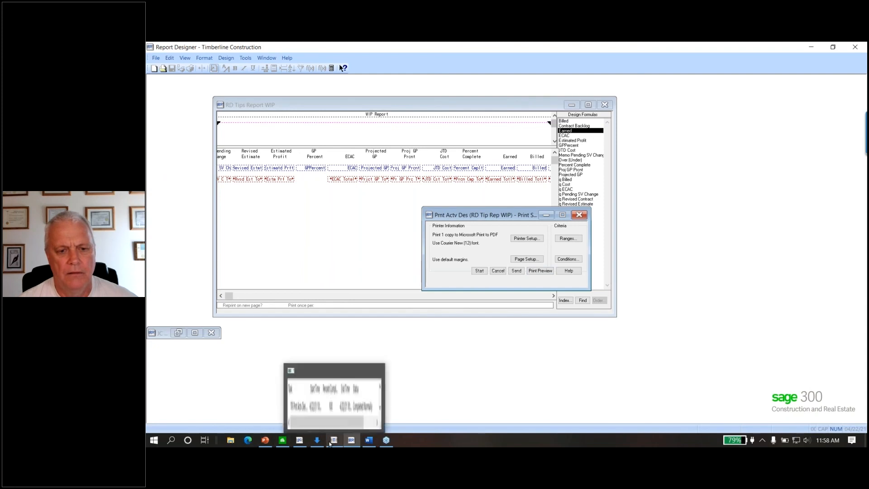
click(266, 441)
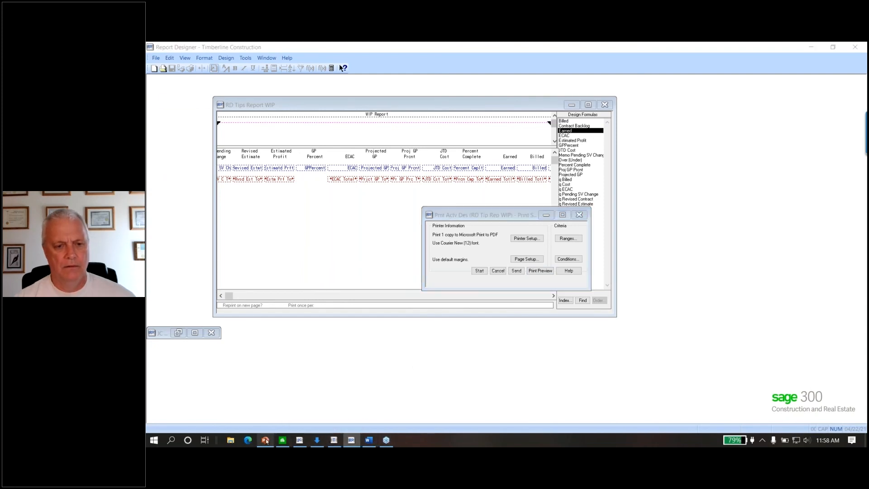
click(217, 312)
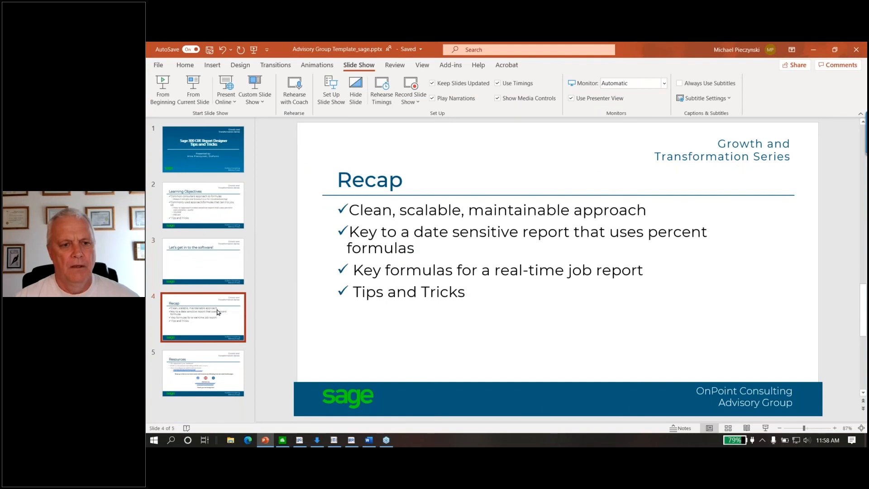